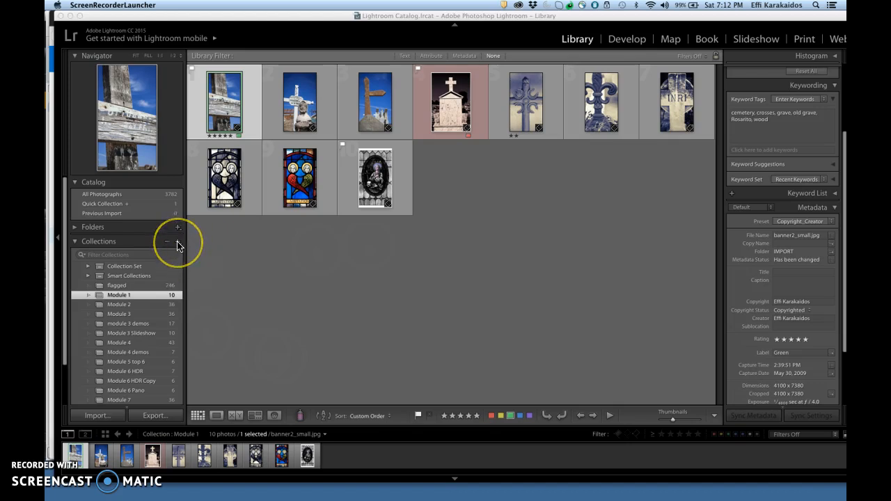
- Create a new collection set named Digital Photography Workflow
left_click(178, 244)
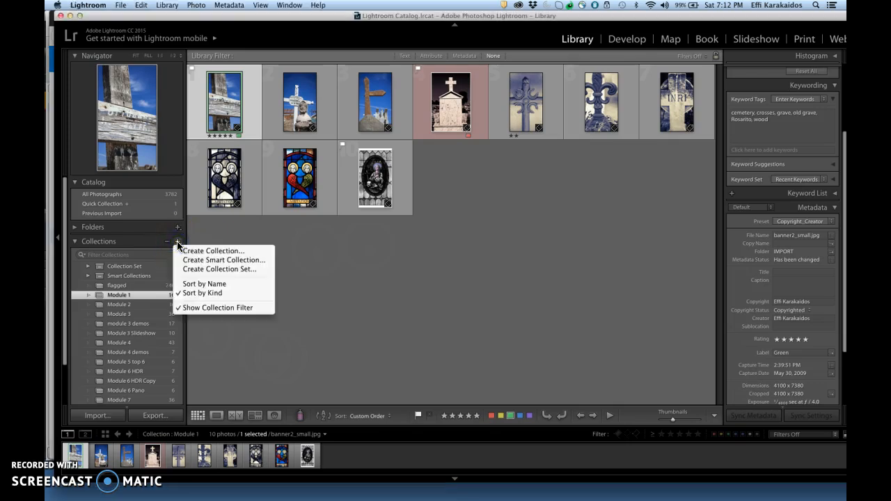
left_click(228, 270)
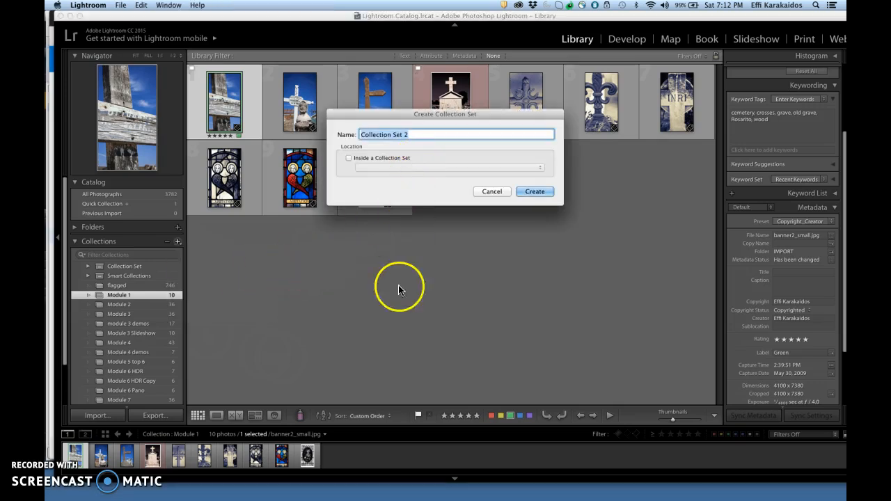
type("Digital Photography Workflow")
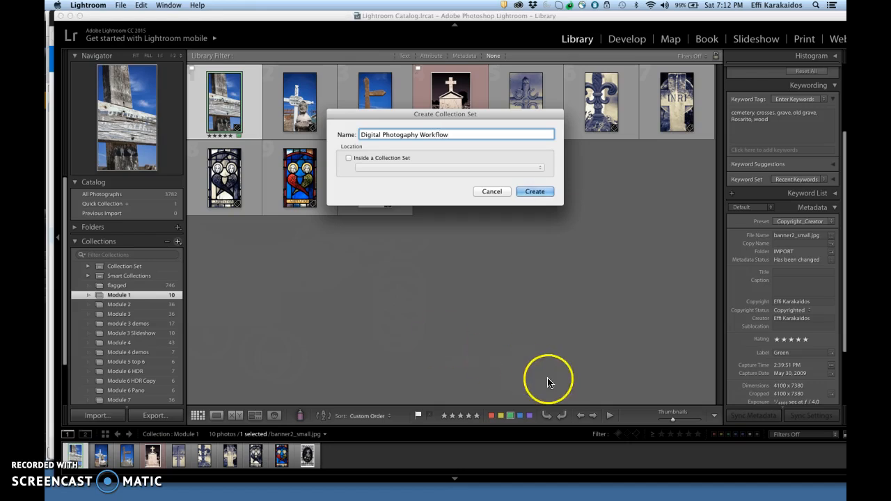
left_click(546, 192)
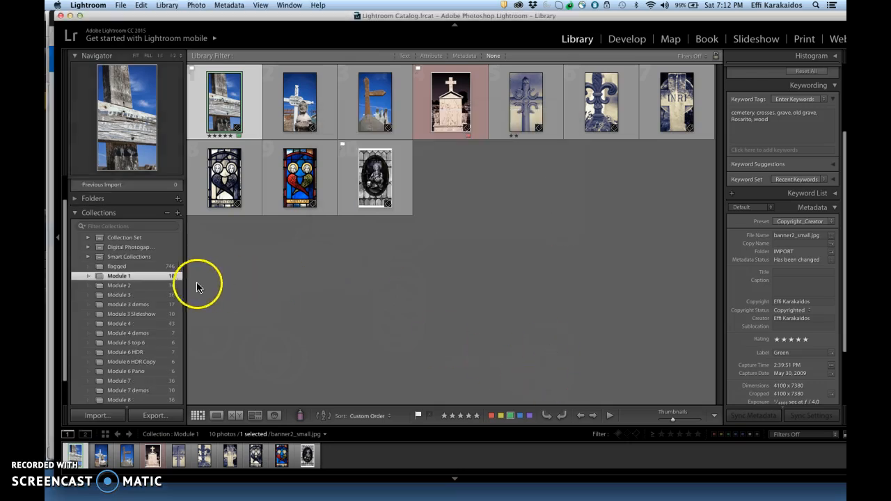
- Select the collections Module 1 through Module 8 2 and move them into the Digital Photography Workflow set
left_click(113, 255)
left_click(123, 248)
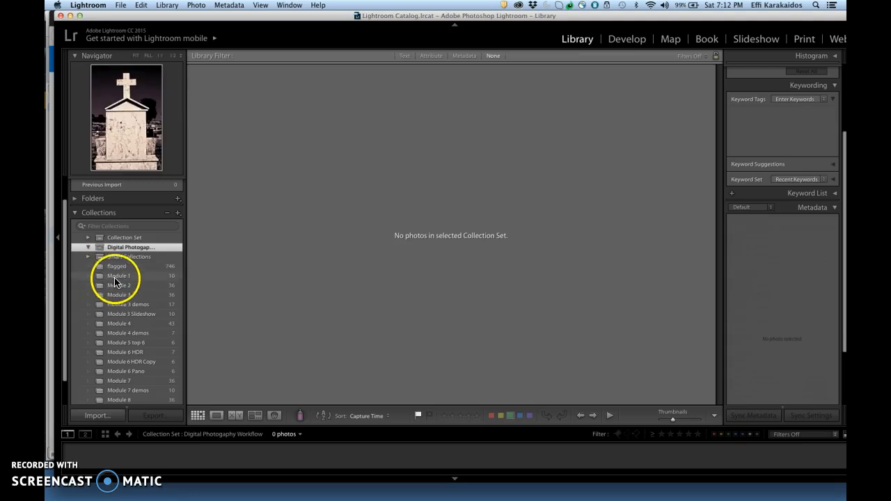
left_click(117, 276)
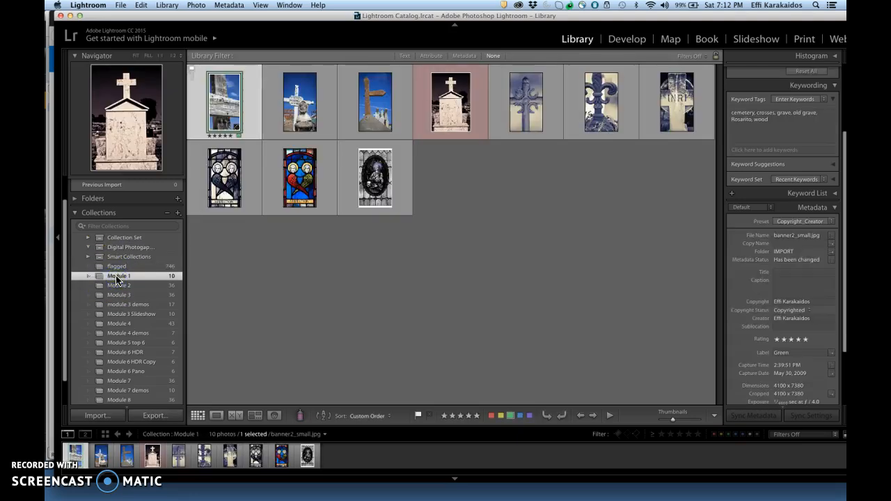
left_click_drag(64, 293, 64, 314)
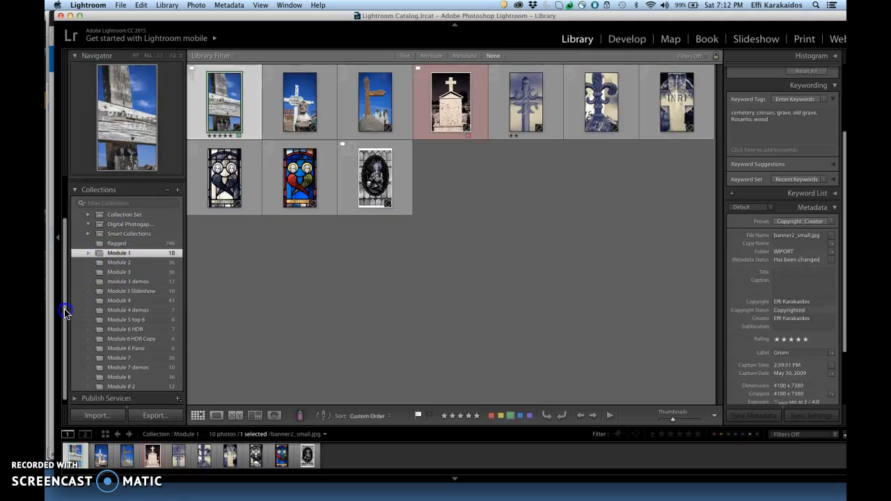
left_click(148, 392, "shift")
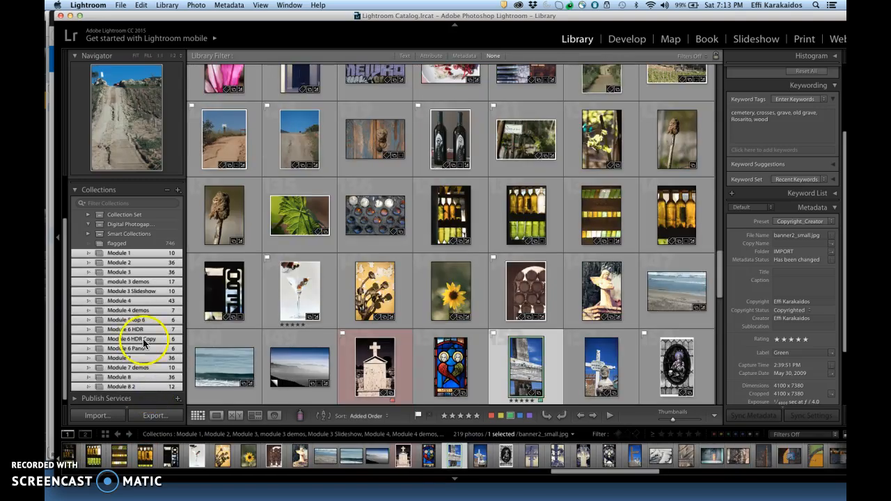
left_click_drag(132, 256, 135, 229)
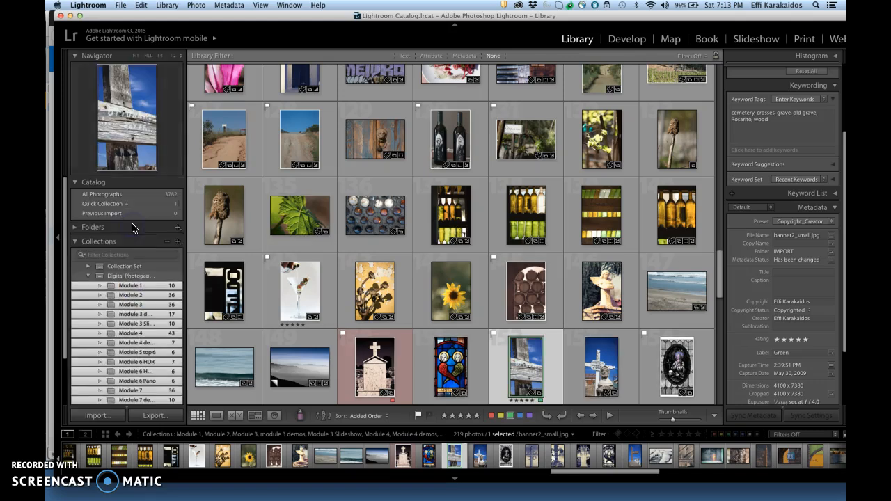
- Show the Digital Photography Workflow set's photos, filtered by attribute to flagged photos rated five stars
left_click(122, 276)
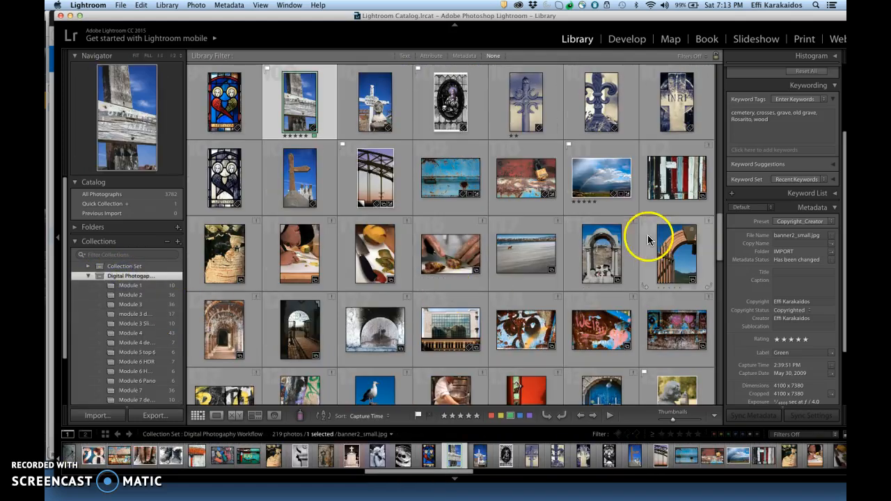
left_click_drag(720, 247, 743, 75)
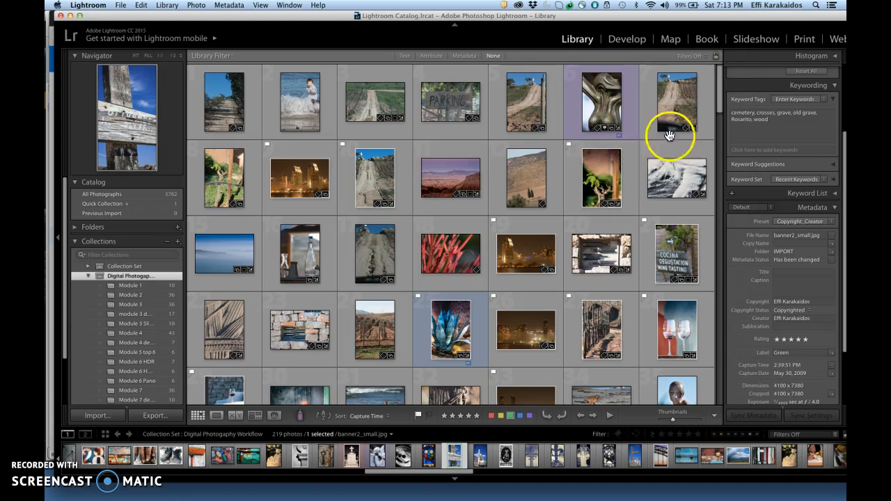
left_click(720, 101)
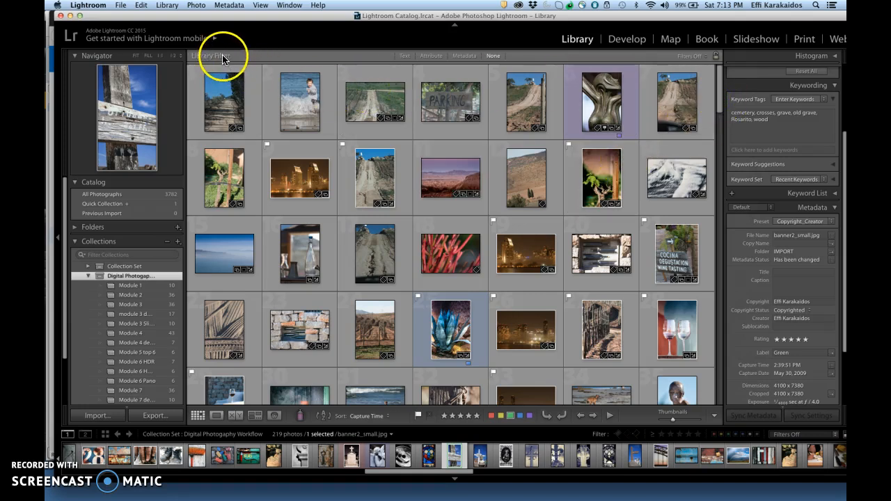
left_click(433, 57)
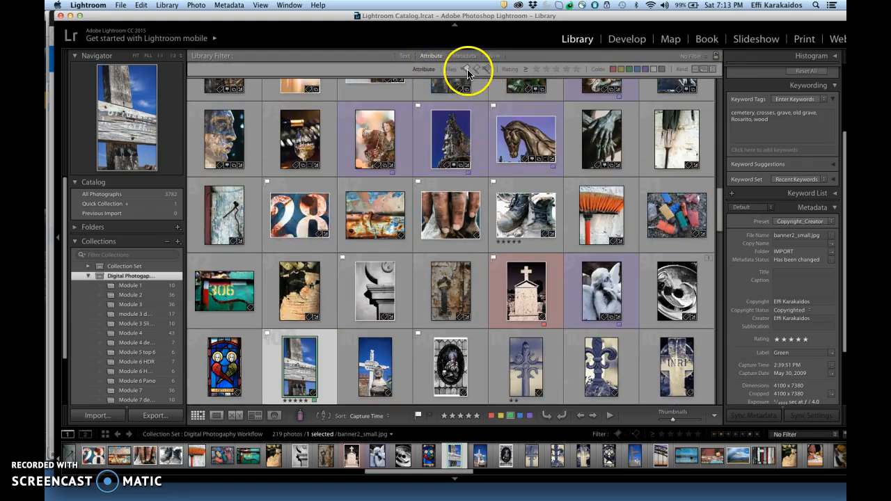
left_click(467, 70)
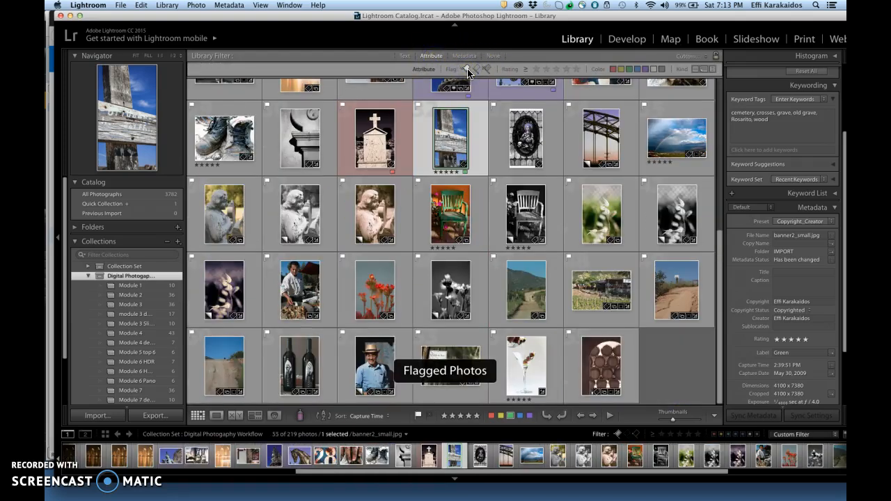
left_click_drag(721, 324, 730, 135)
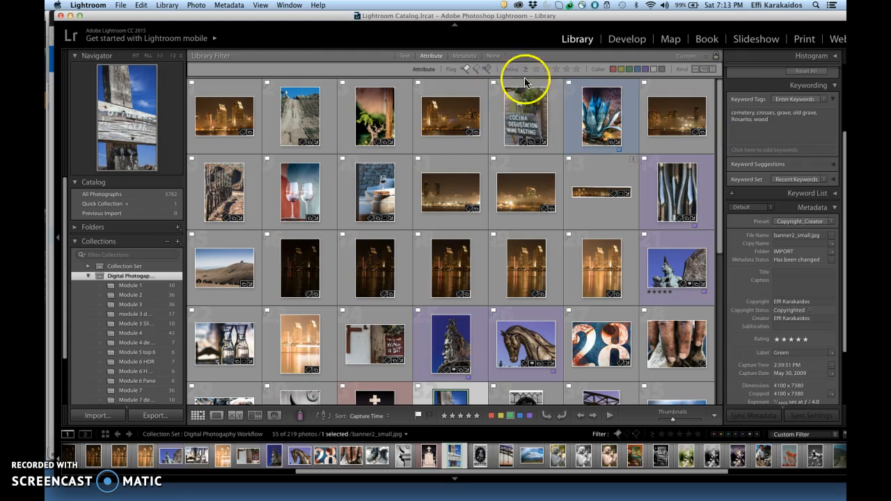
left_click(578, 71)
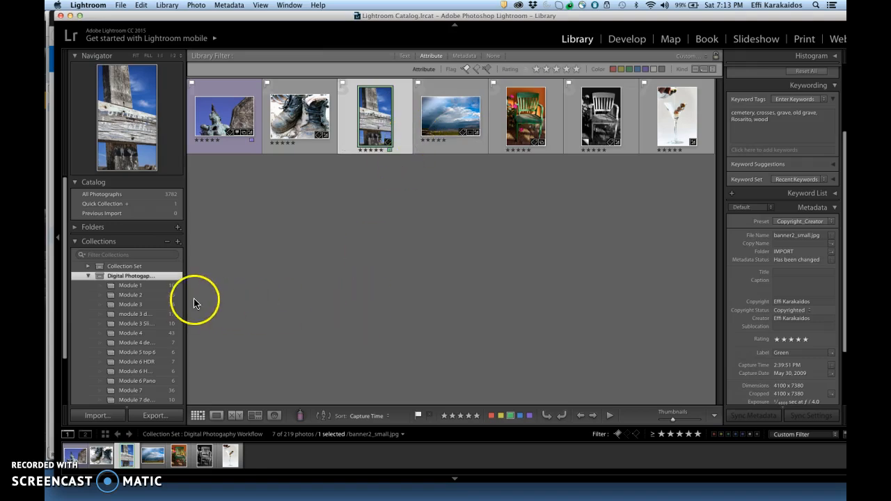
- Try creating a Portfolio collection inside the set from the single selected photo, and undo it
left_click(178, 244)
left_click(204, 252)
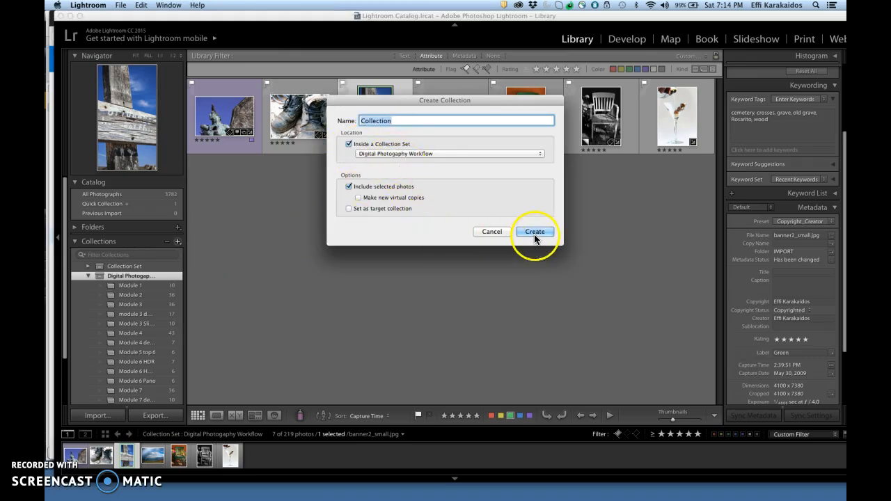
type("Po")
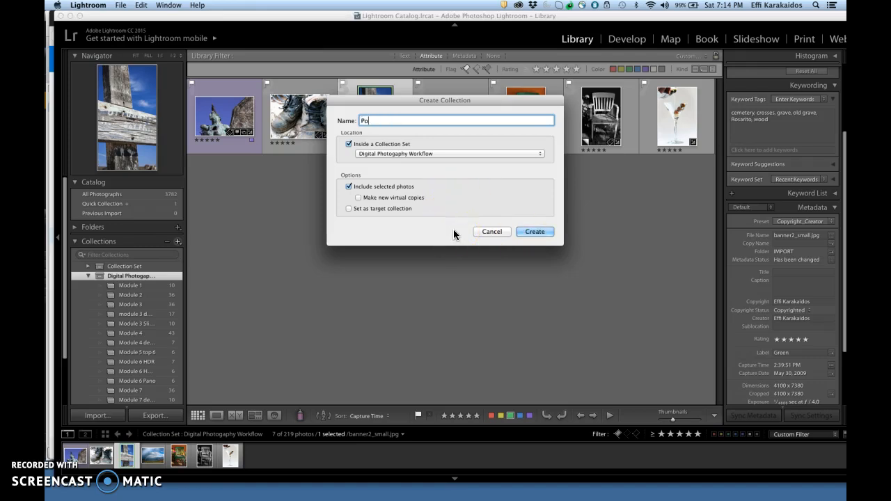
type("rtfolio")
left_click(540, 231)
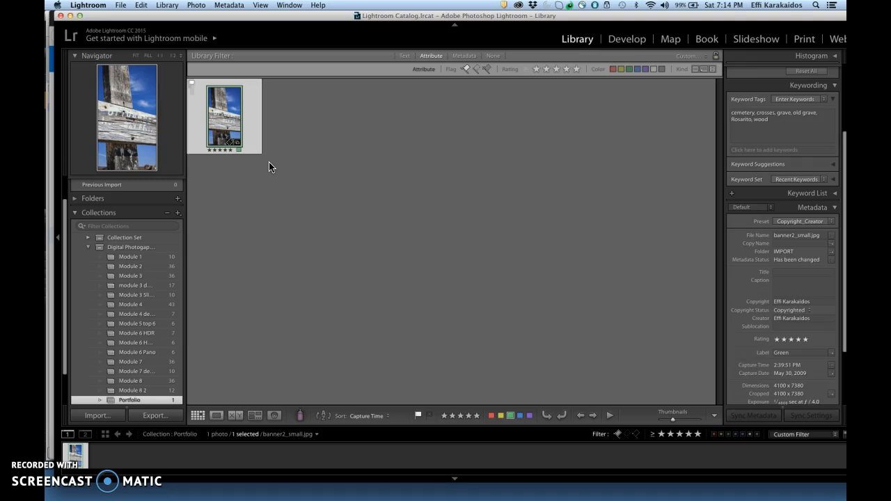
key("super+z")
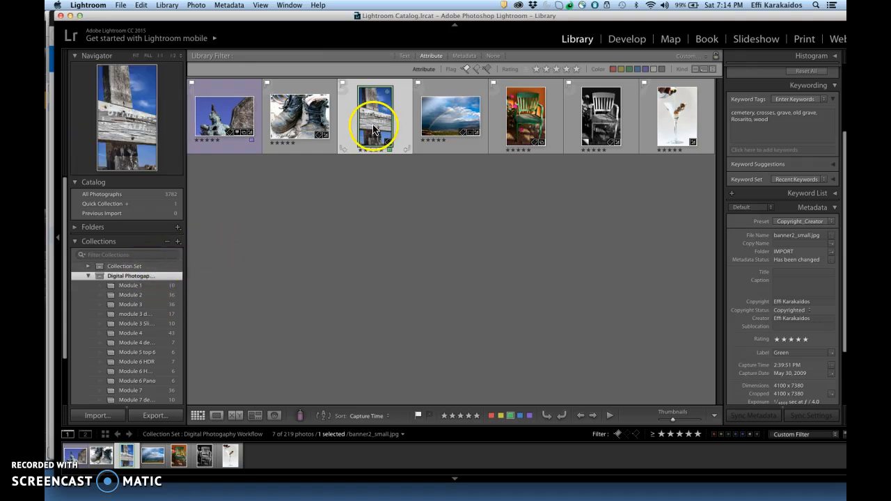
- Select all seven filtered photos and create a Portfolio collection inside Digital Photography Workflow including the selected photos
left_click(231, 128)
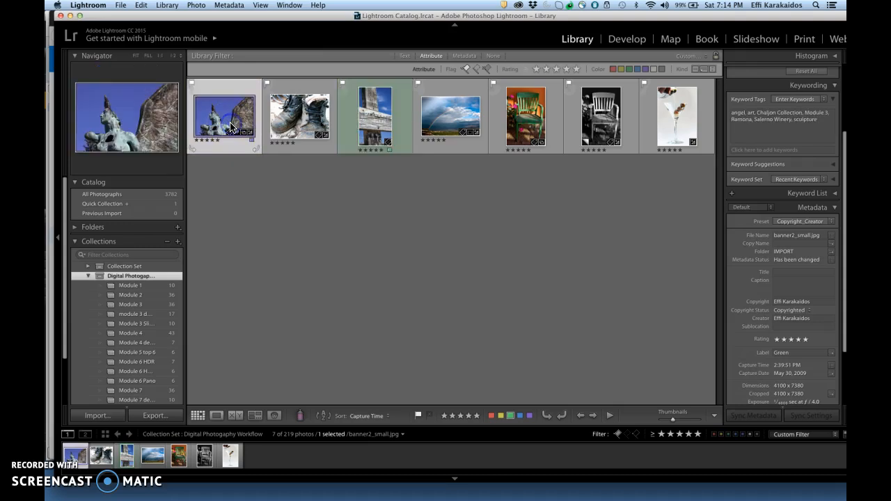
left_click(673, 130, "shift")
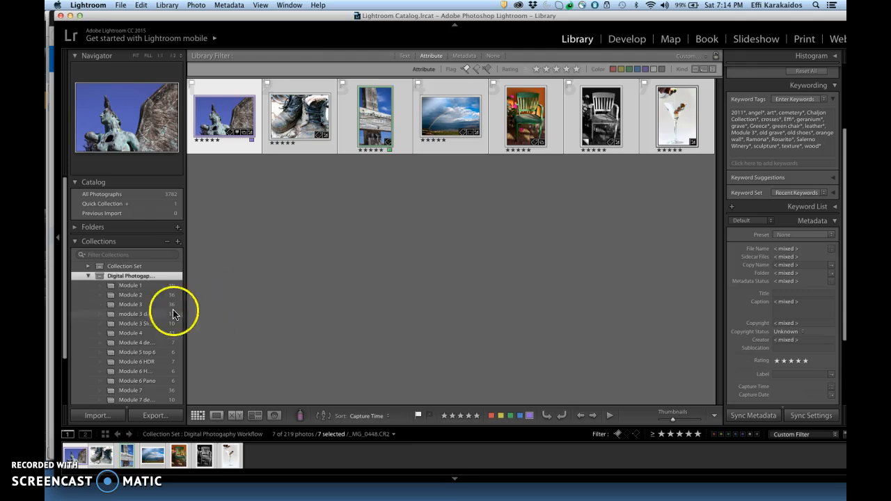
left_click_drag(65, 283, 65, 349)
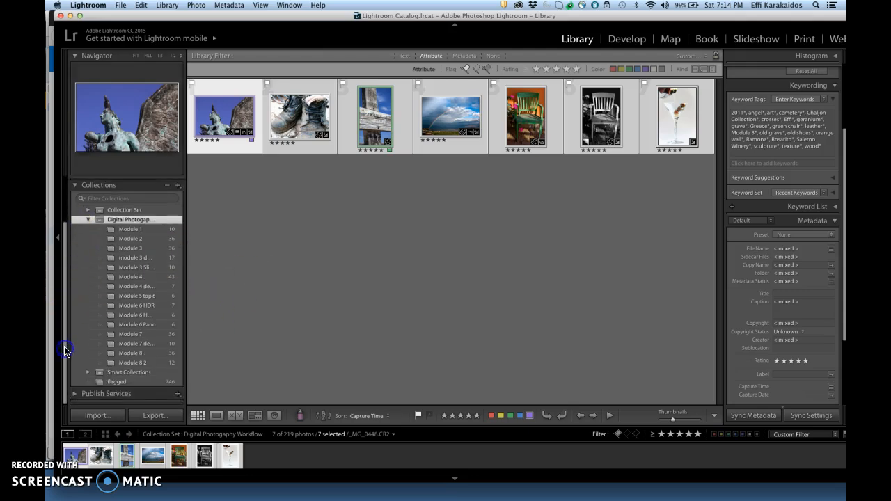
left_click(178, 186)
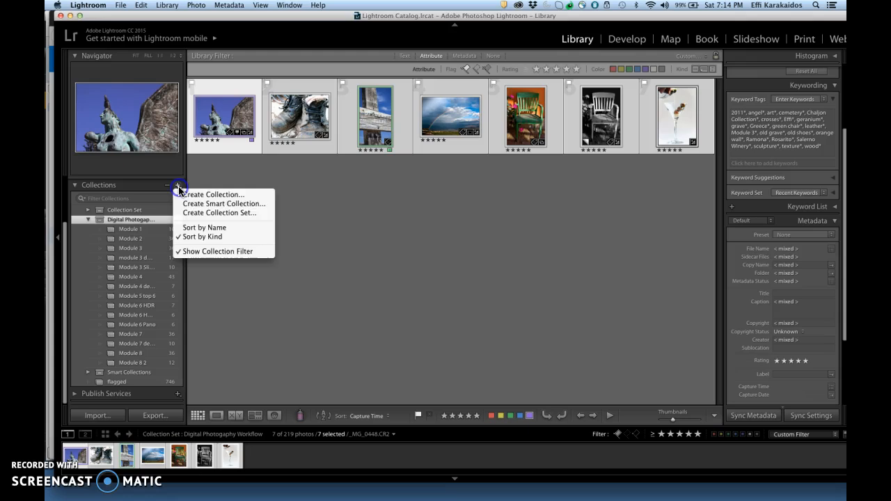
left_click(237, 195)
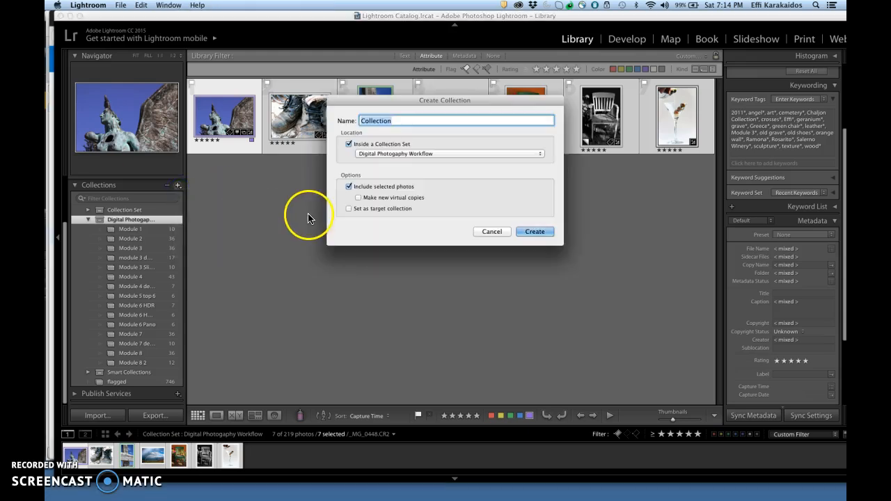
type("Portfolio")
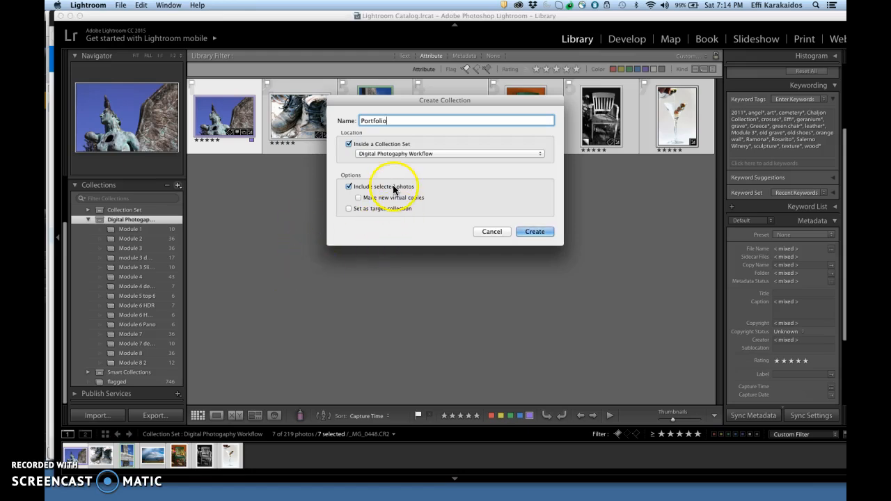
left_click(534, 232)
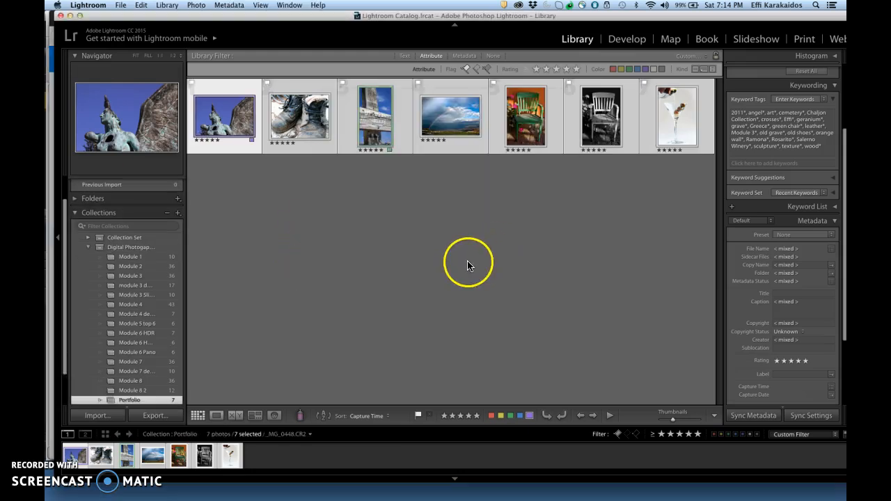
left_click(332, 286)
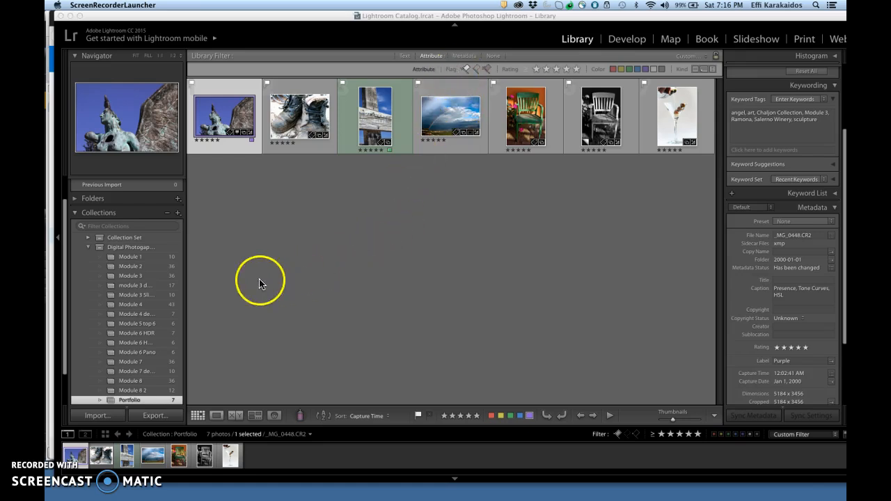
- Reopen the Digital Photography Workflow set and change its attribute filter to show only flagged photos
left_click(117, 250)
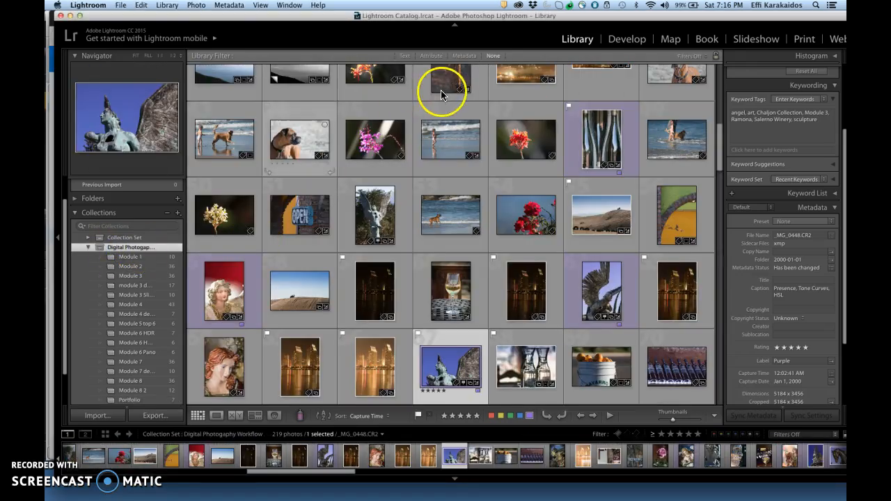
left_click(433, 57)
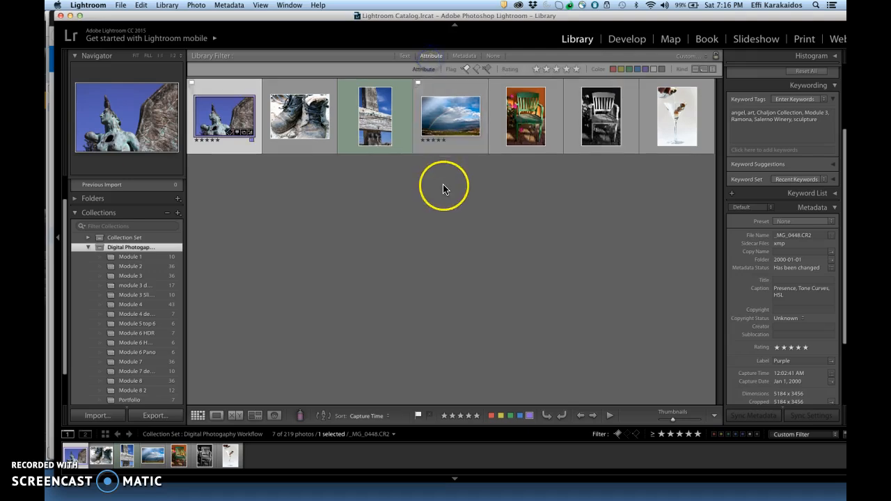
left_click(465, 70)
left_click(493, 57)
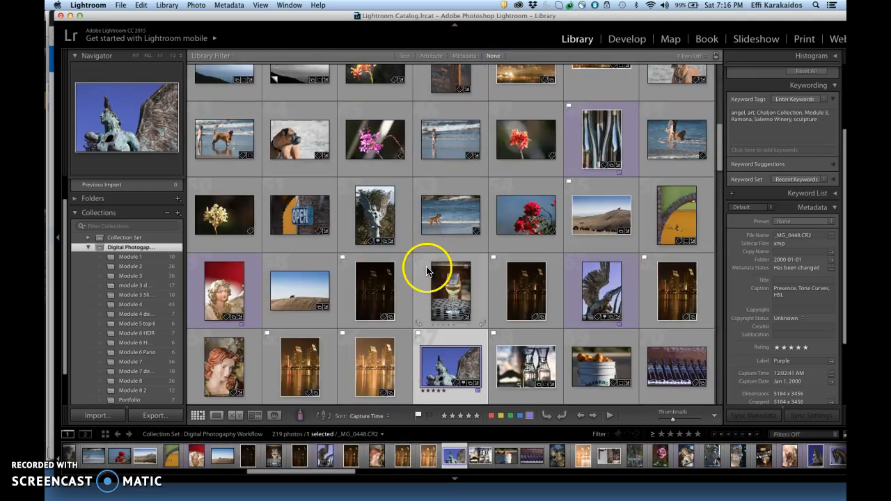
left_click(432, 57)
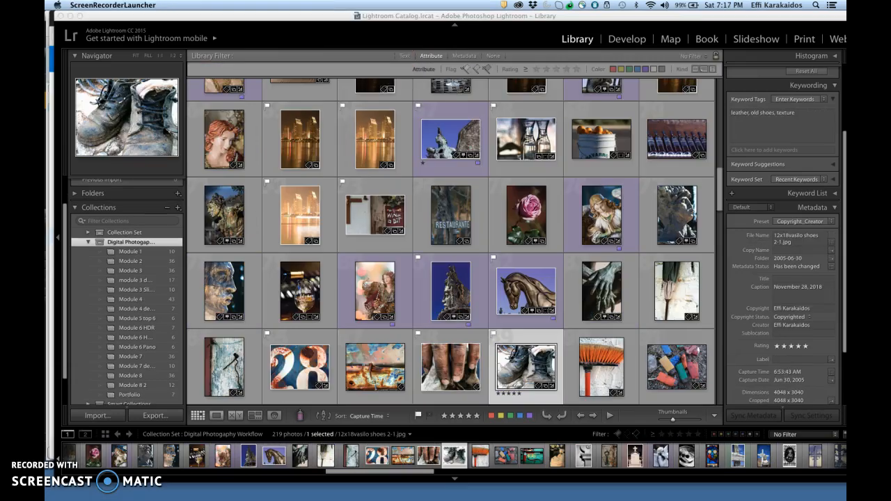
left_click(466, 70)
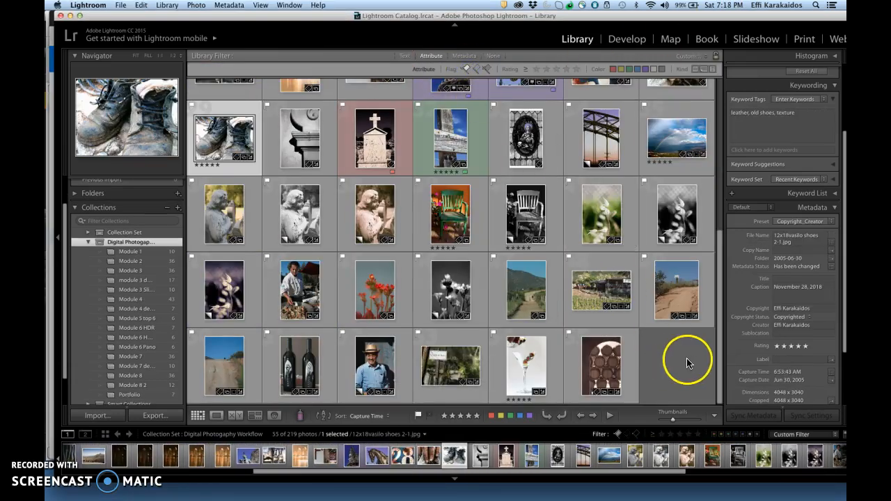
left_click_drag(719, 356, 728, 202)
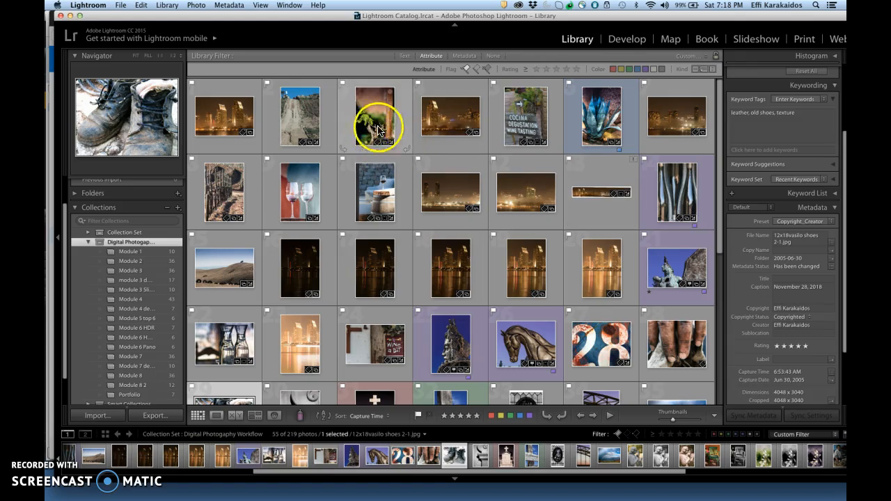
left_click(603, 117)
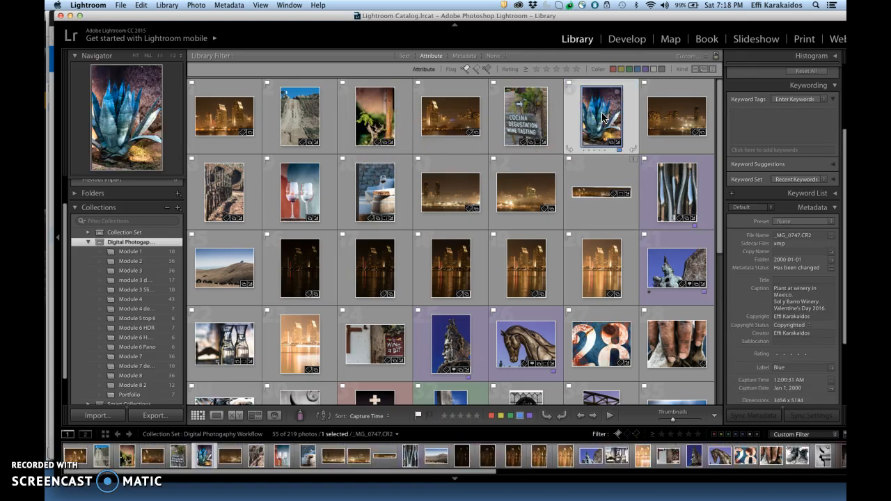
- Drag several flagged photos from the set's grid into the Portfolio collection
left_click_drag(597, 128, 159, 394)
left_click_drag(239, 350, 156, 394)
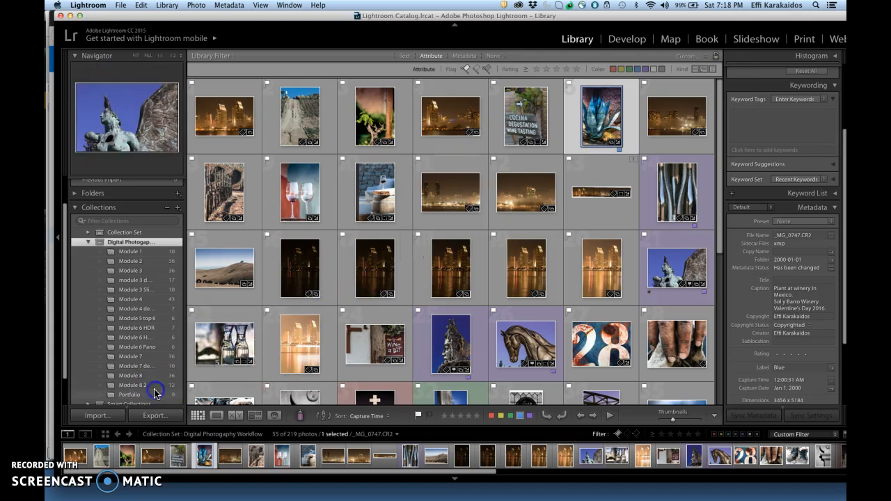
left_click_drag(519, 343, 159, 395)
left_click_drag(407, 367, 146, 395)
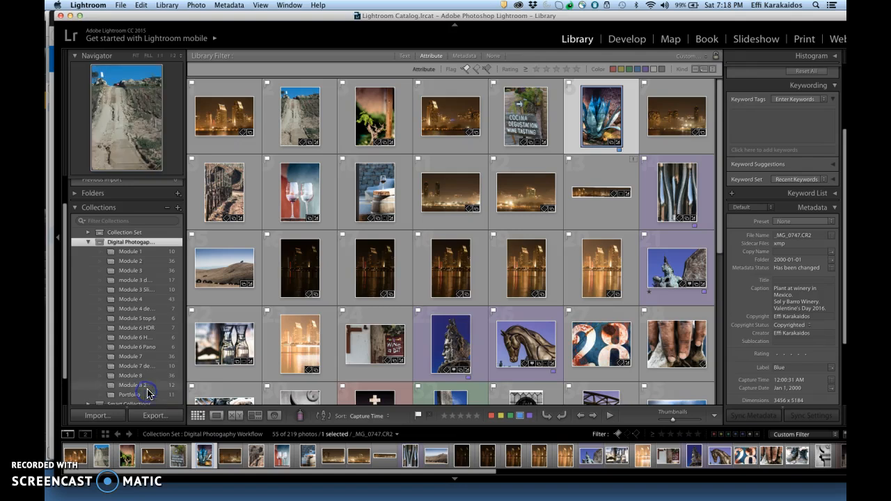
left_click_drag(613, 325, 612, 345)
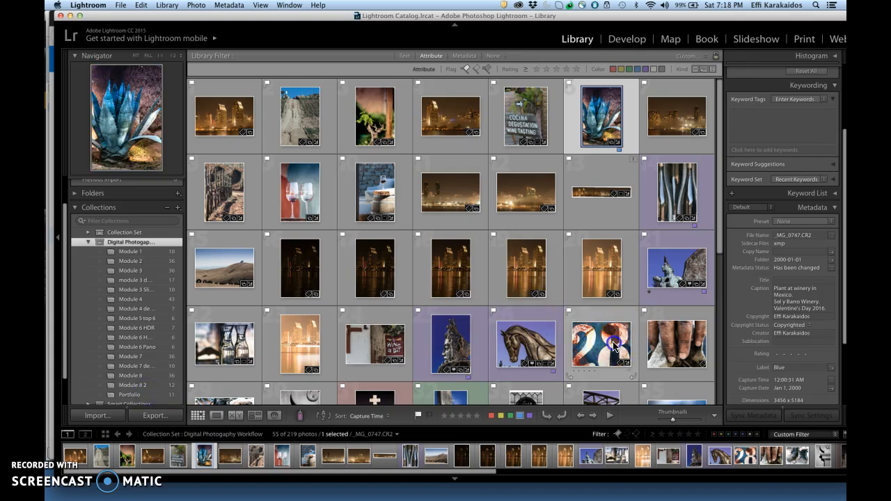
left_click(680, 263, "super")
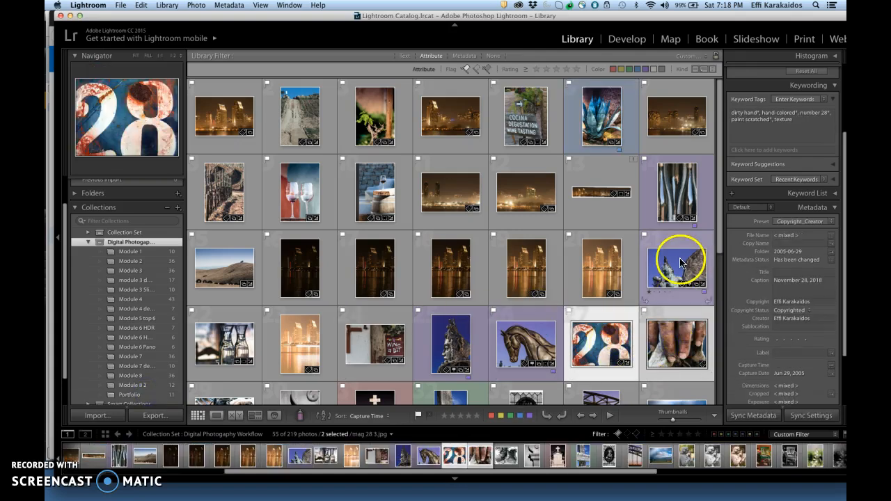
left_click_drag(681, 263, 164, 397)
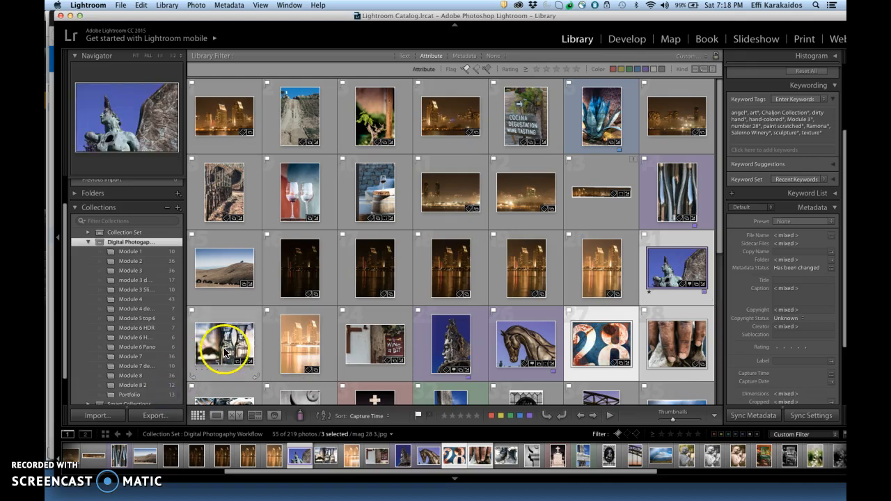
left_click_drag(198, 298, 150, 395)
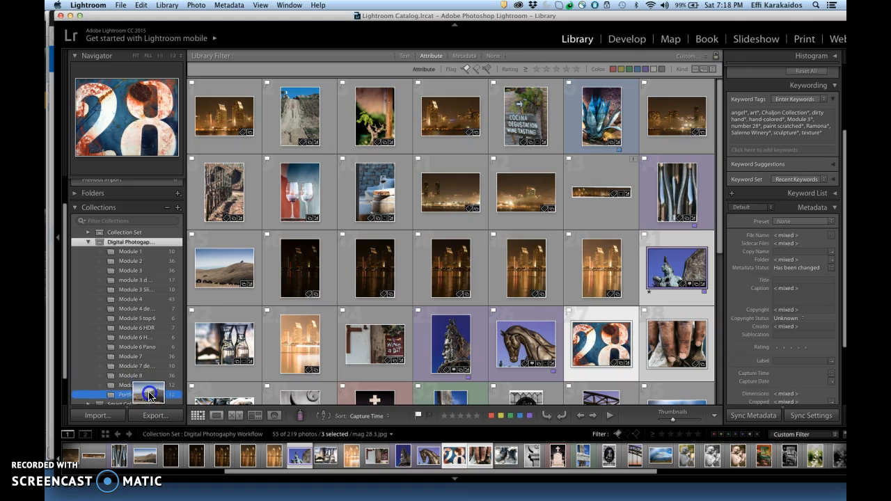
- Select the cemetery cross, martini and angel statue photos further down the grid and add them to Portfolio
left_click_drag(722, 193, 717, 339)
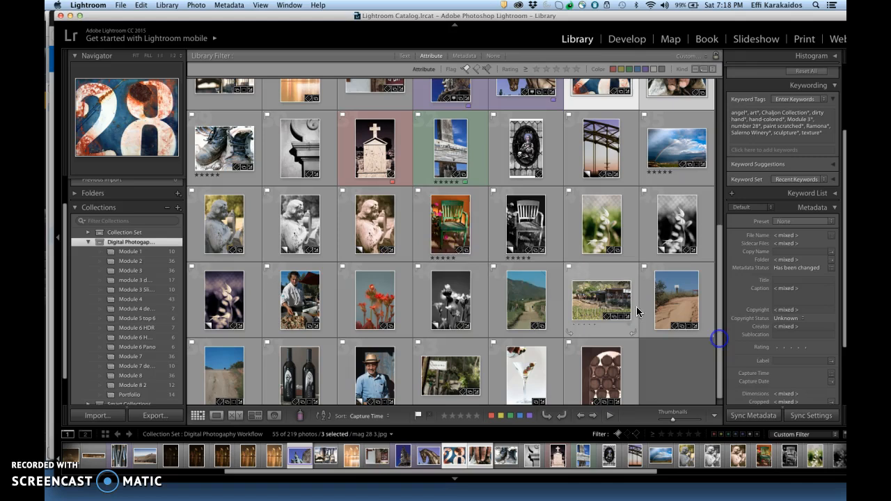
left_click(369, 149)
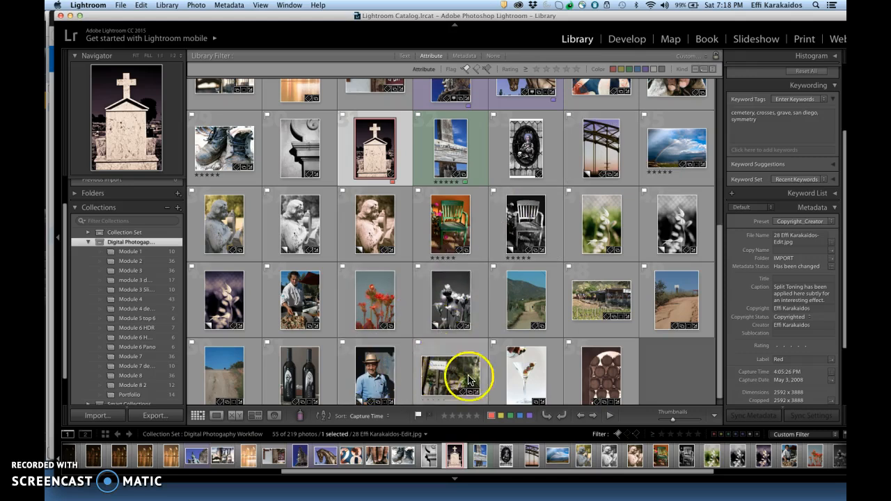
left_click(522, 387, "super")
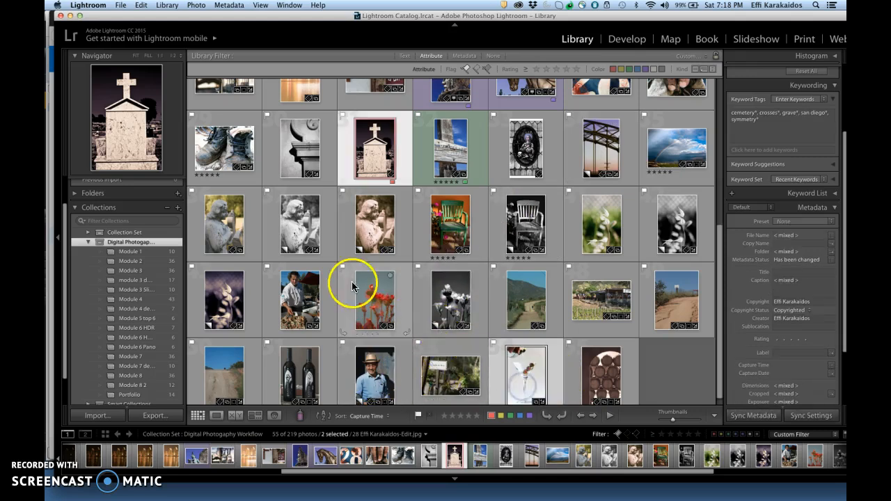
left_click(303, 230, "super")
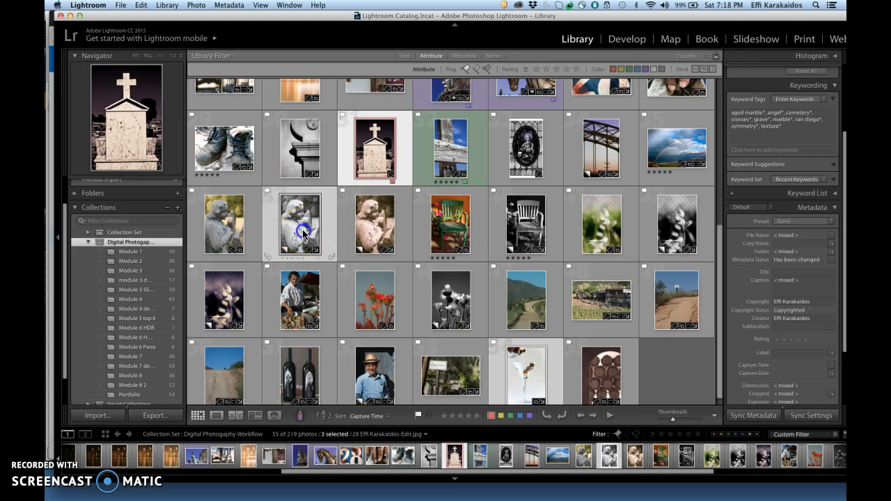
left_click(218, 313, "super")
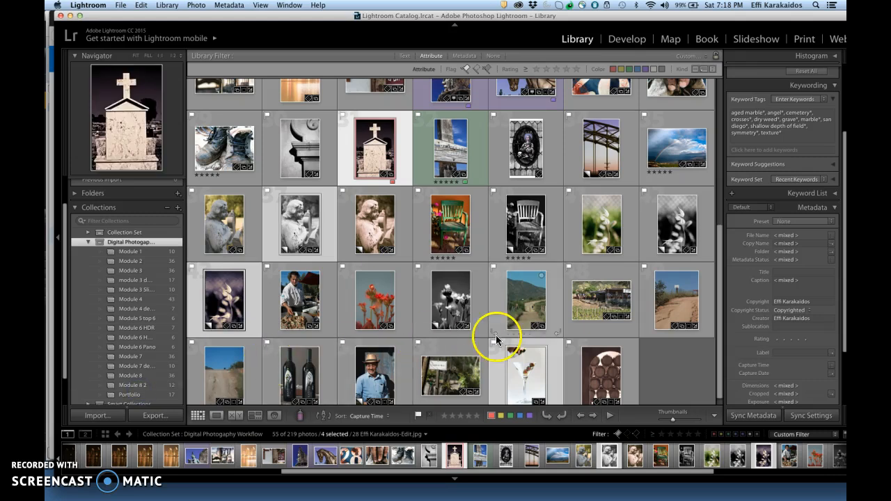
left_click_drag(720, 314, 738, 165)
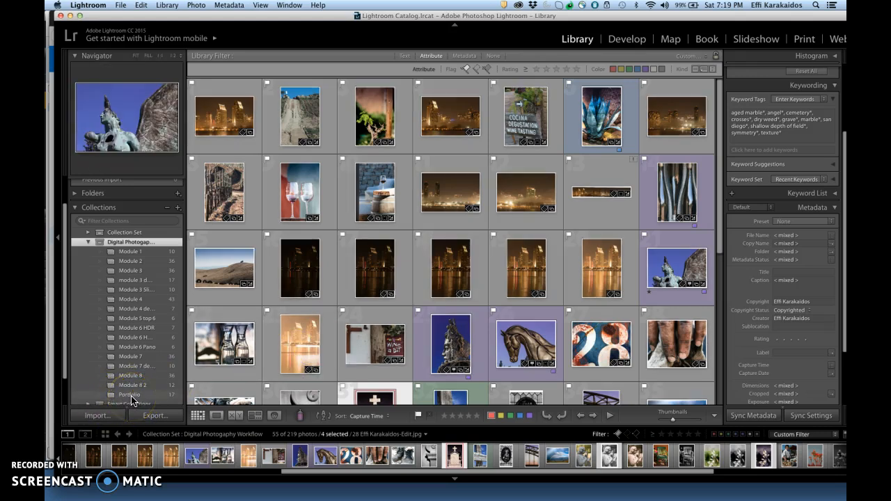
- Open the Portfolio collection and remove the cemetery cross and wooden sign photos from it
left_click(132, 252)
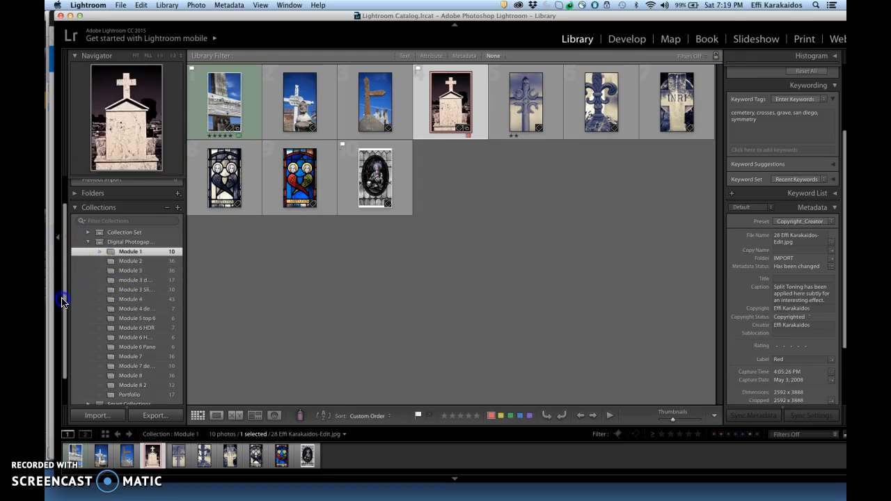
left_click(141, 393)
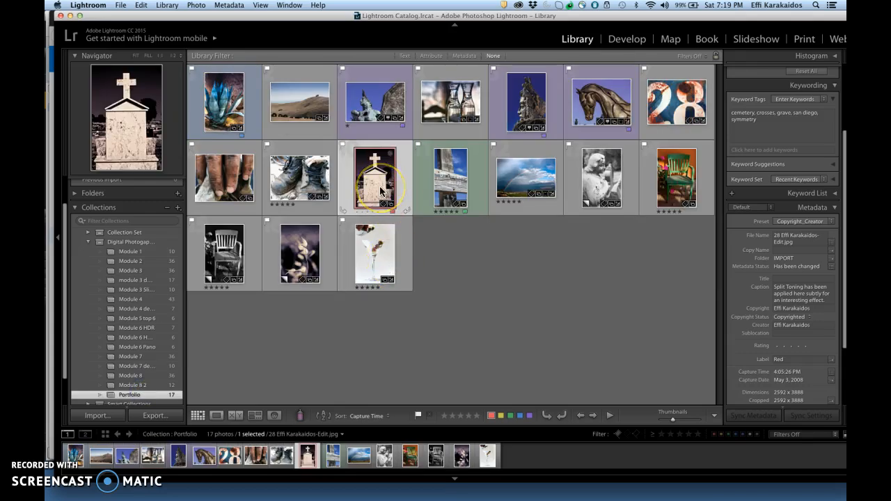
left_click(134, 252)
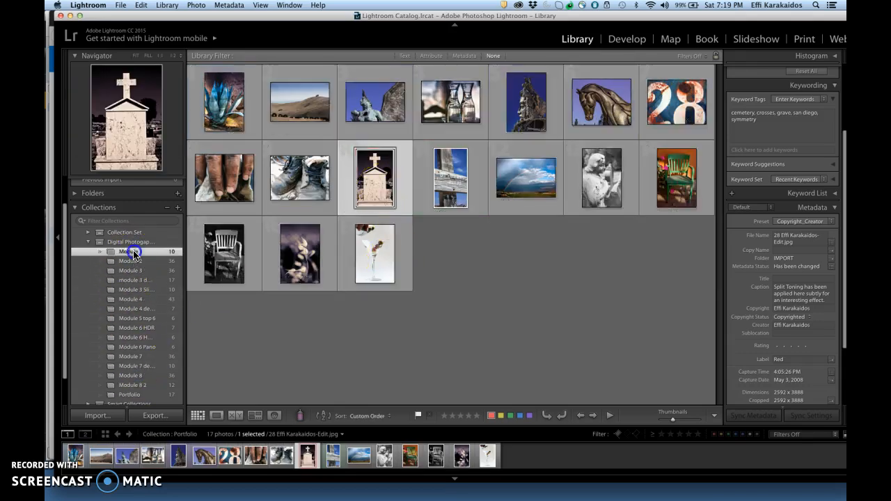
left_click(130, 395)
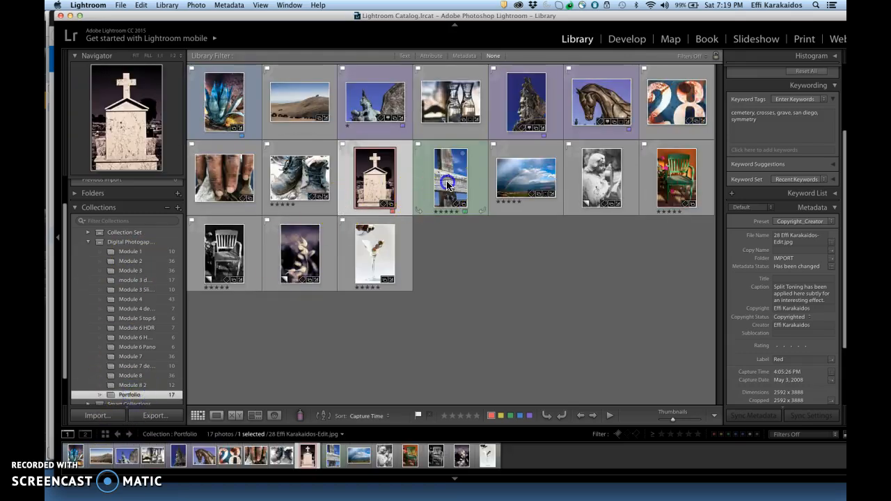
left_click(447, 184, "super")
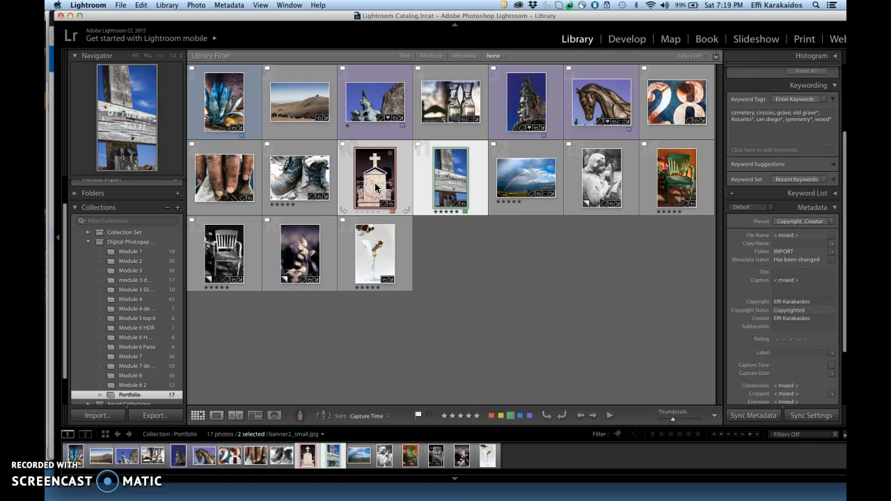
right_click(375, 186)
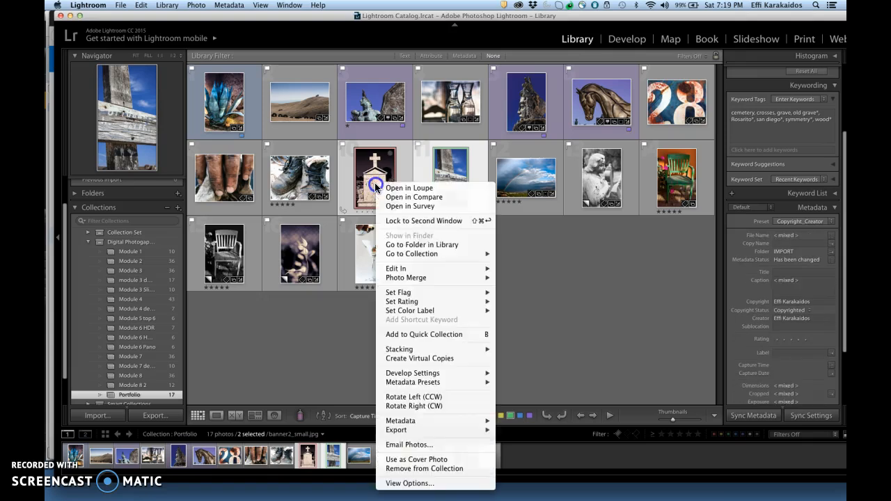
left_click(450, 475)
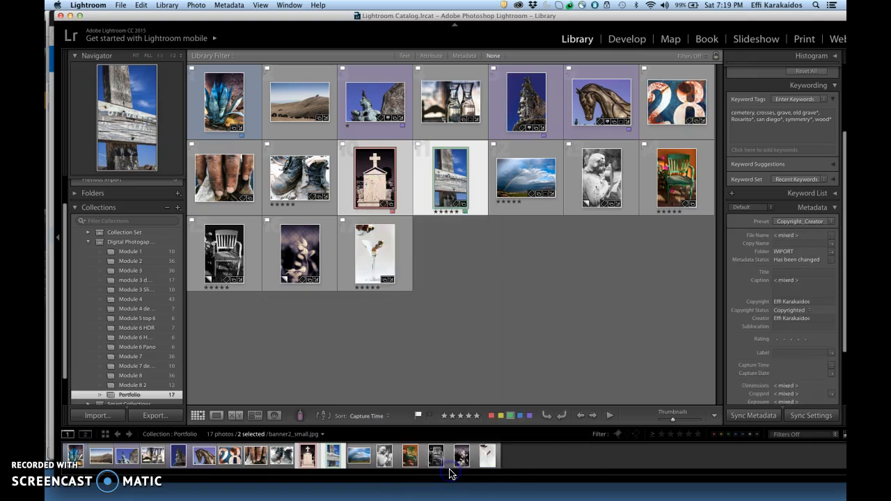
left_click(448, 321)
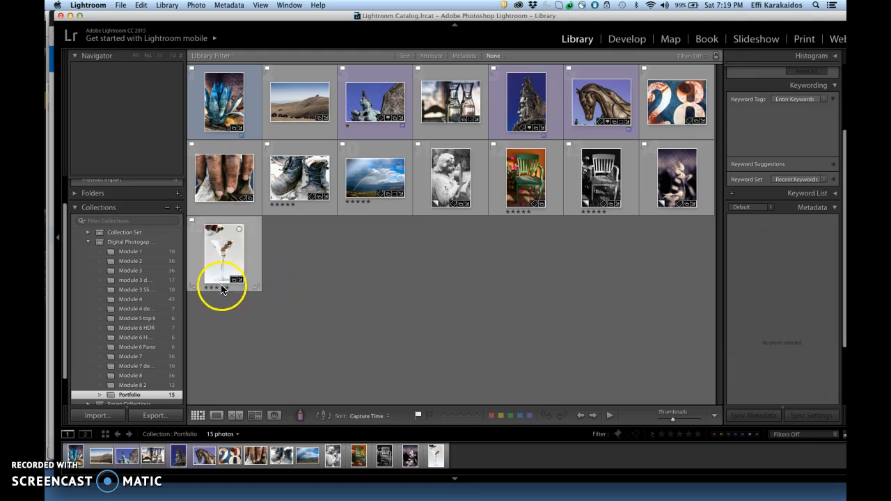
- Show all photos of the Digital Photography Workflow set and drag three more photos into Portfolio
left_click(138, 243)
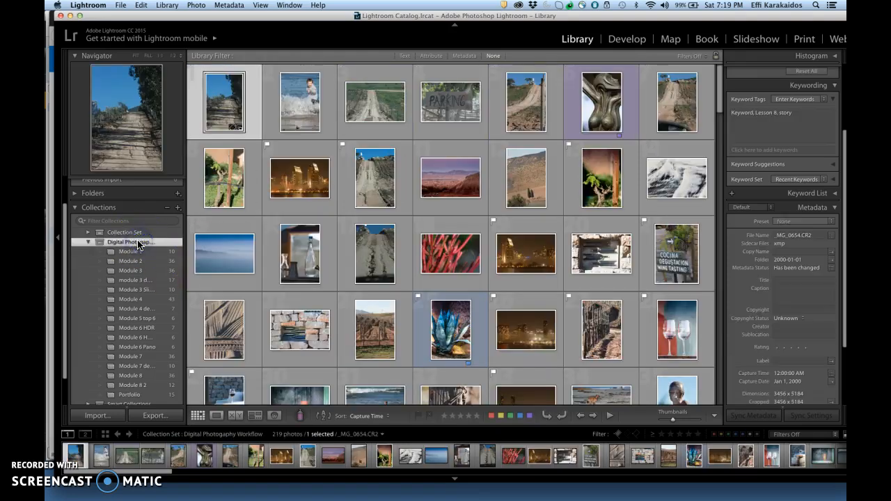
left_click_drag(716, 109, 721, 209)
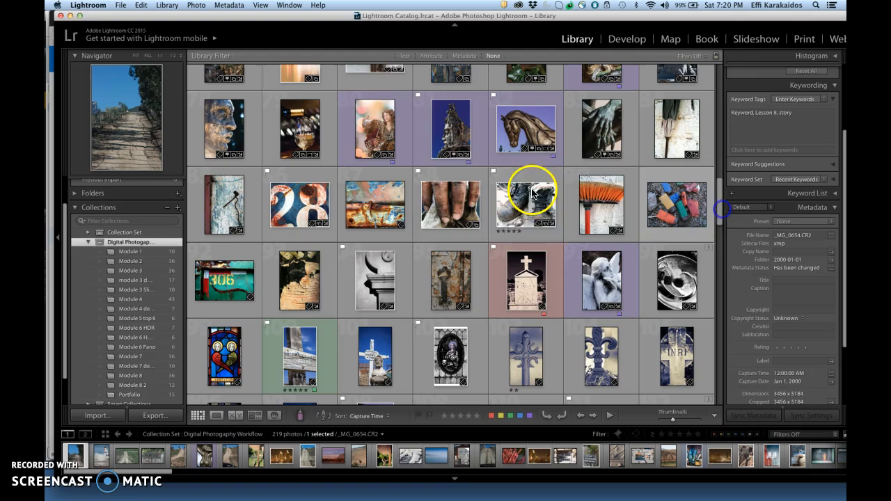
left_click(384, 128)
left_click_drag(384, 128, 155, 396)
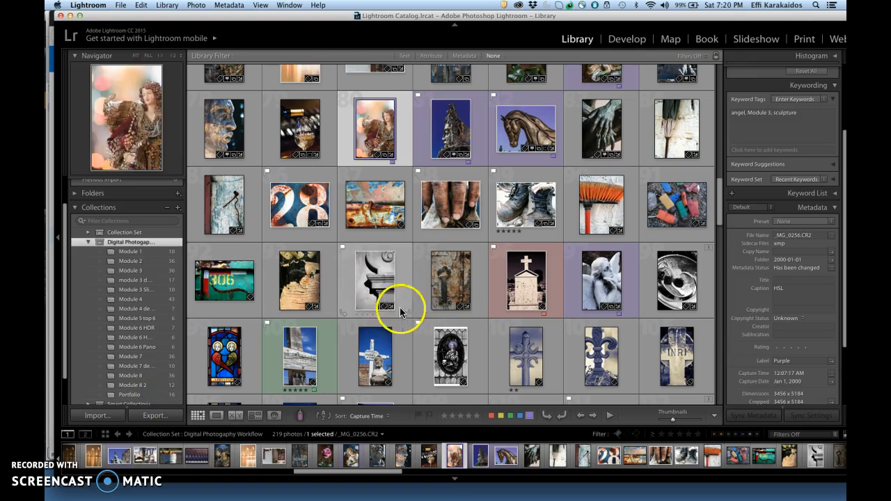
left_click_drag(225, 279, 149, 395)
left_click_drag(289, 289, 150, 395)
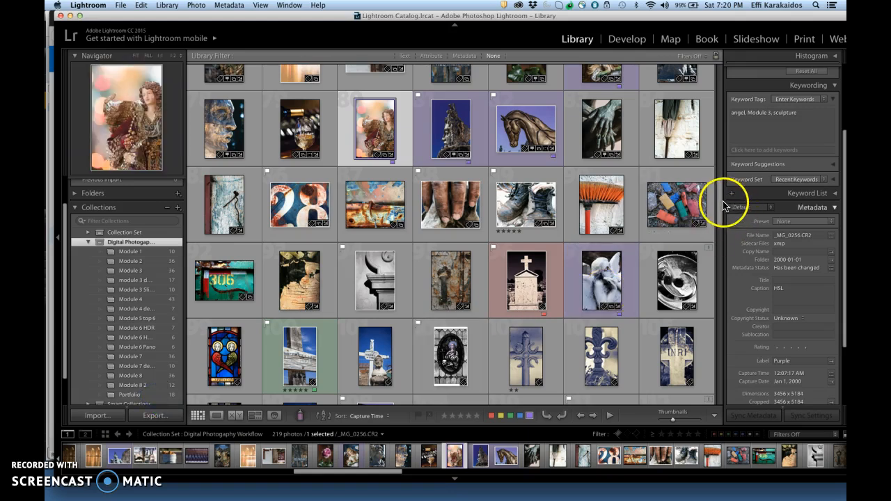
- Add two more photos from further down the set to Portfolio and open the Portfolio collection
left_click_drag(717, 209, 717, 317)
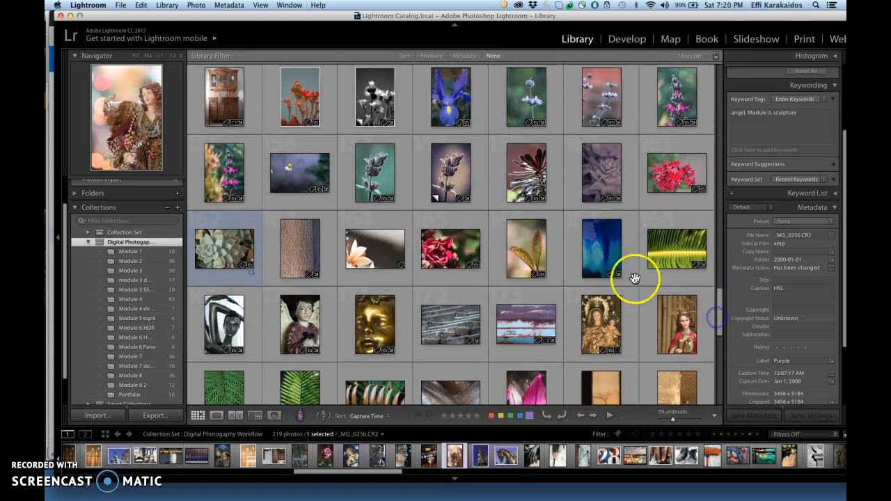
left_click_drag(458, 165, 162, 394)
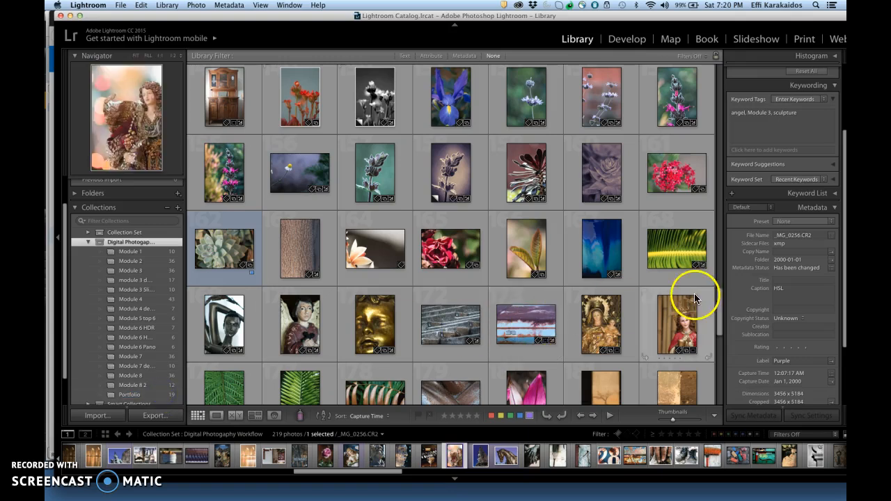
left_click_drag(721, 307, 723, 376)
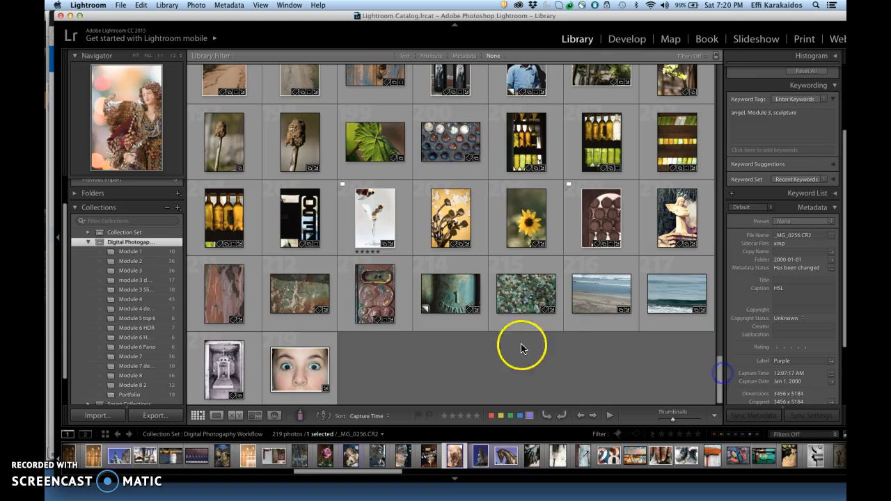
left_click(223, 377)
left_click_drag(222, 377, 160, 394)
left_click(160, 397)
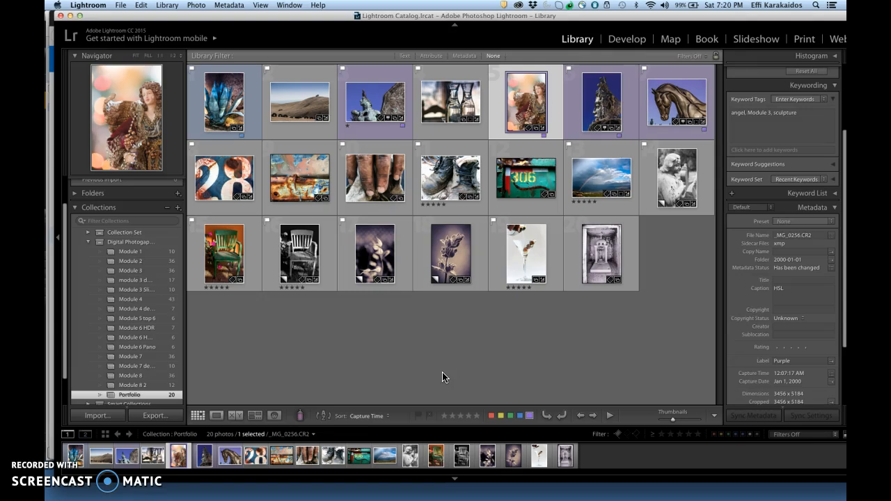
- Select all Portfolio photos, rate them five stars and flag them as picks, then deselect
key("super+a")
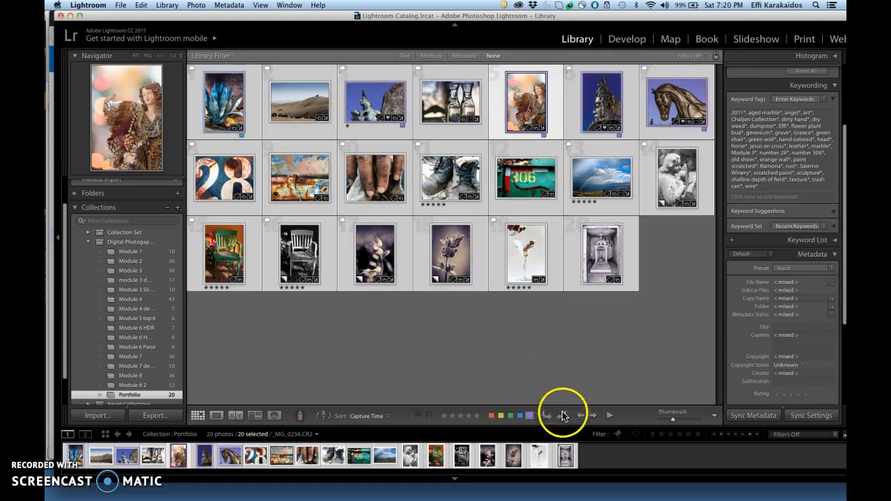
left_click(477, 416)
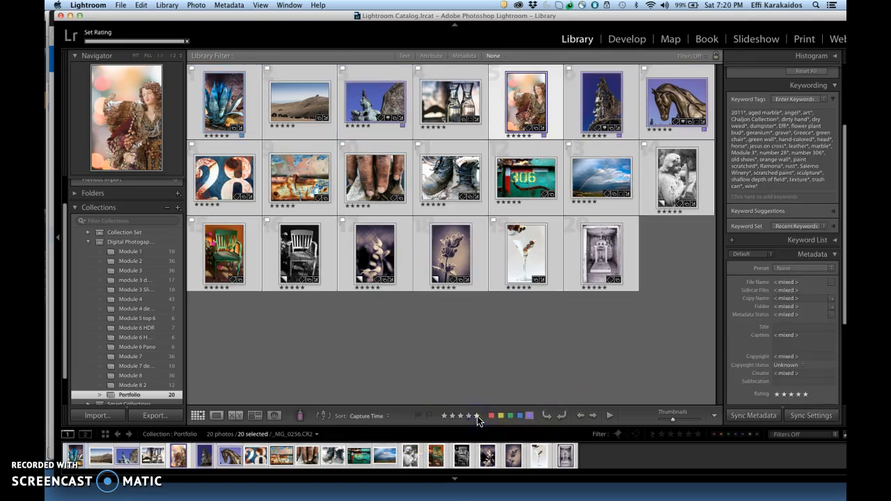
left_click(418, 416)
left_click(440, 367)
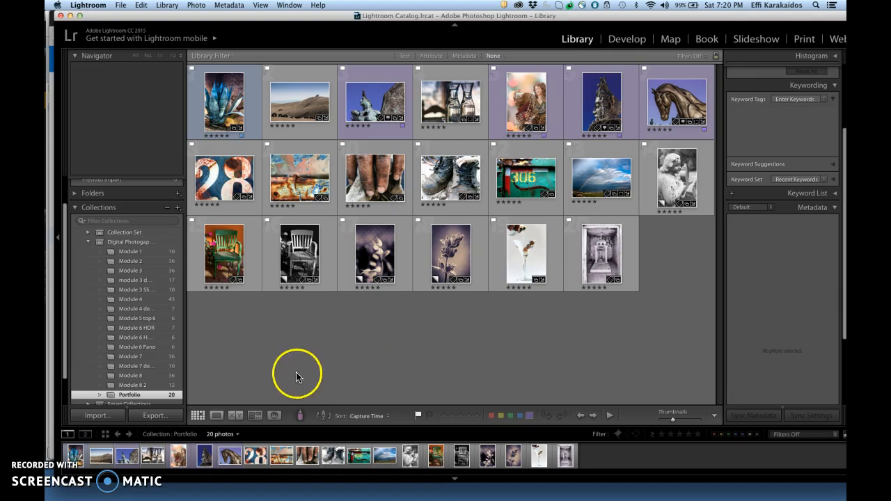
left_click(274, 375)
- Create a new smart collection named "flag five star" located inside the Collection Set
left_click(179, 208)
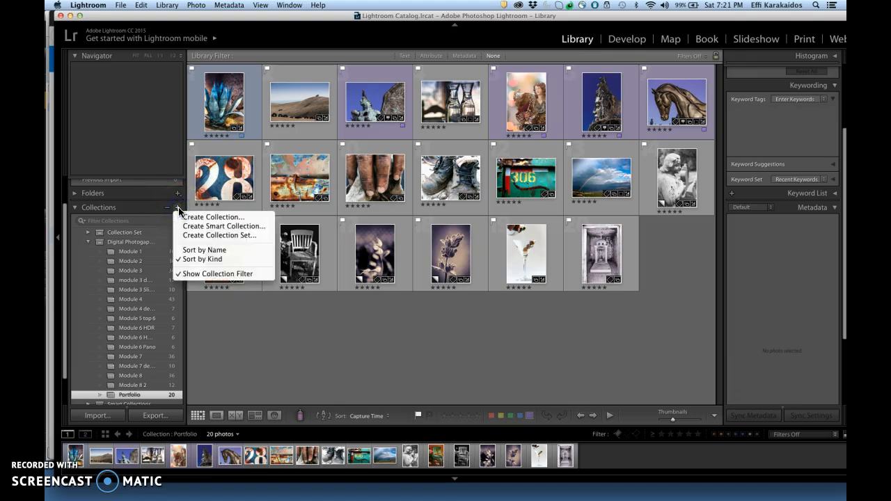
left_click(217, 227)
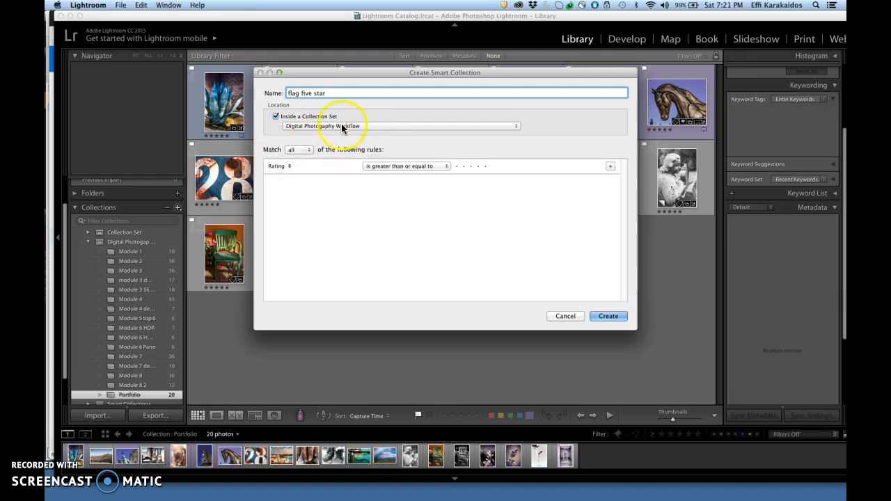
left_click(517, 127)
left_click(506, 119)
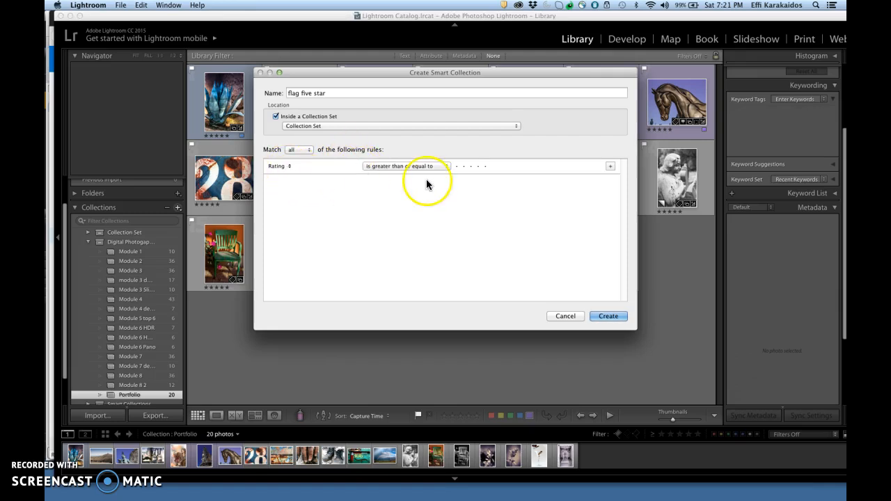
- Set the rules to rating at least five stars and pick flag is flagged, then create the smart collection
left_click(486, 168)
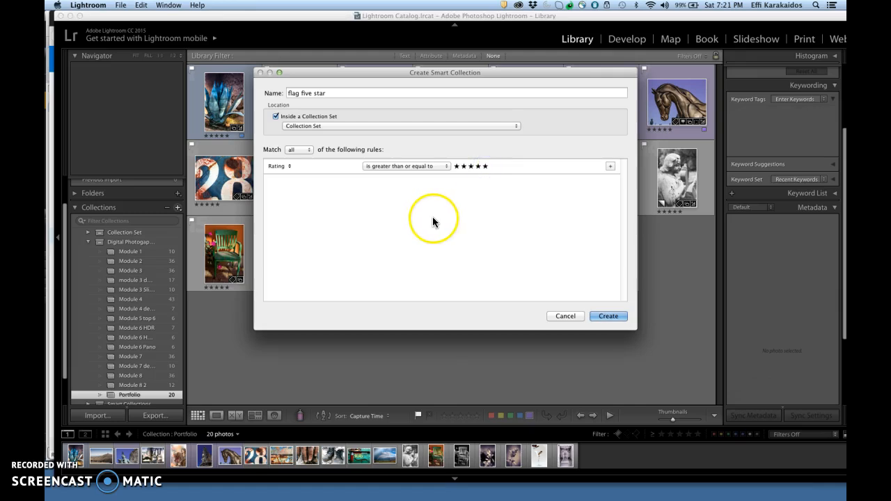
left_click(610, 168)
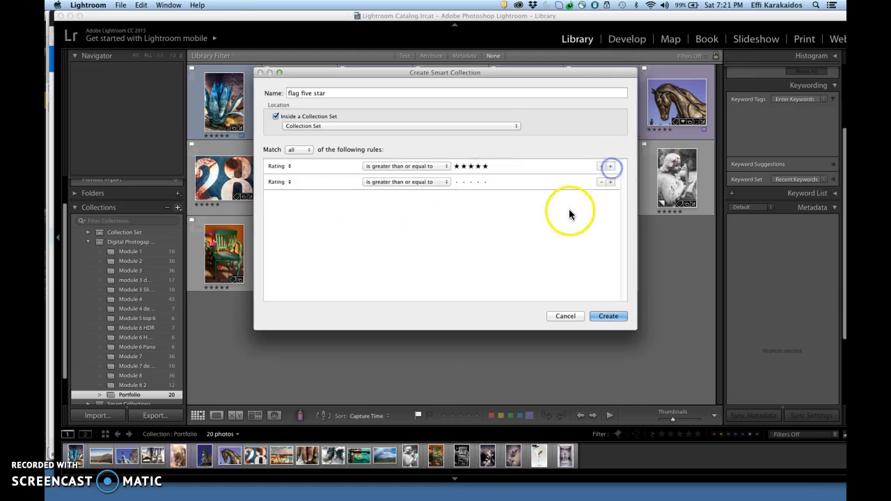
left_click(290, 183)
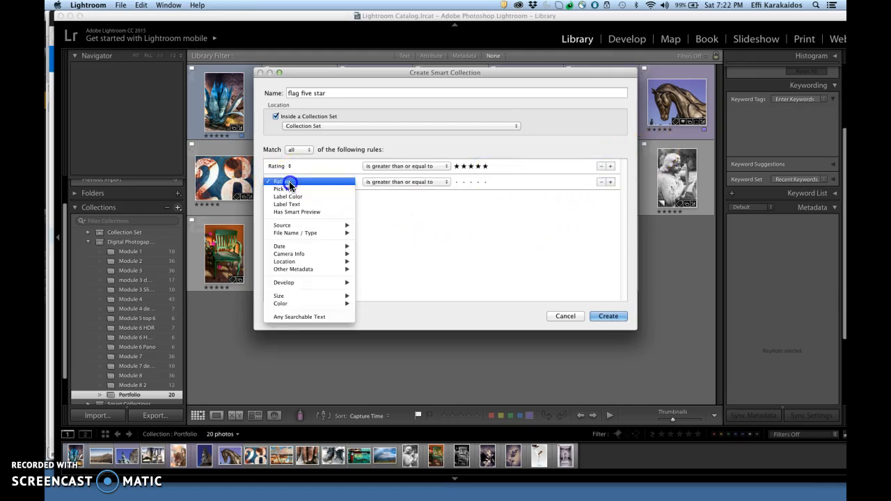
left_click(295, 190)
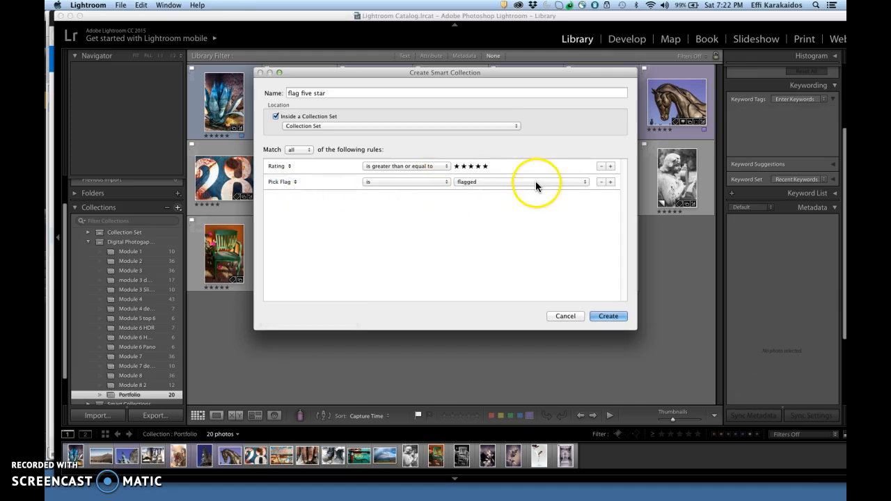
left_click(610, 182)
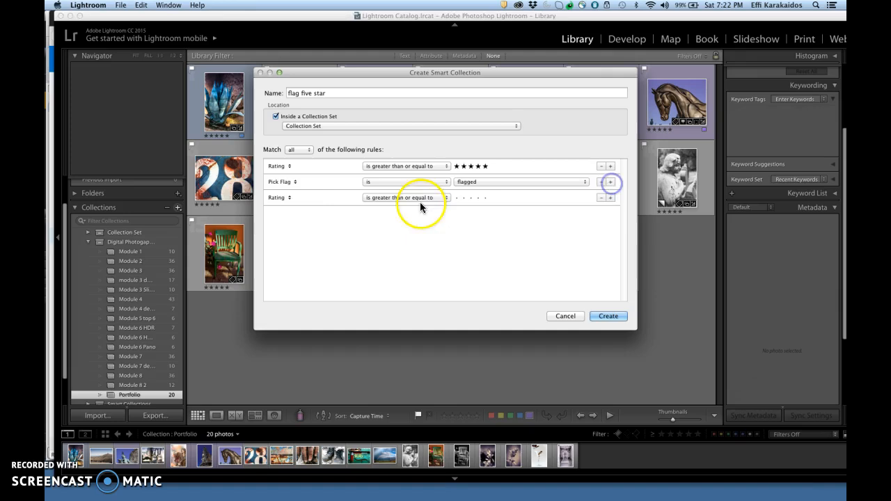
left_click(286, 198)
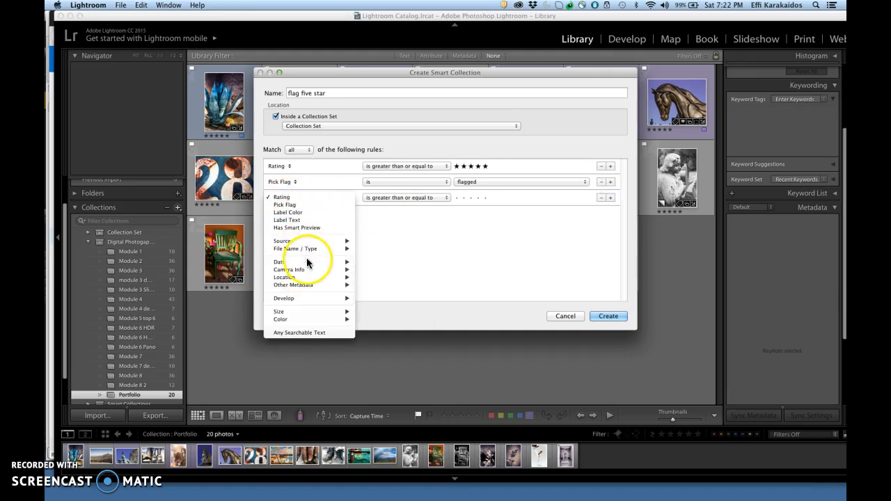
left_click(405, 236)
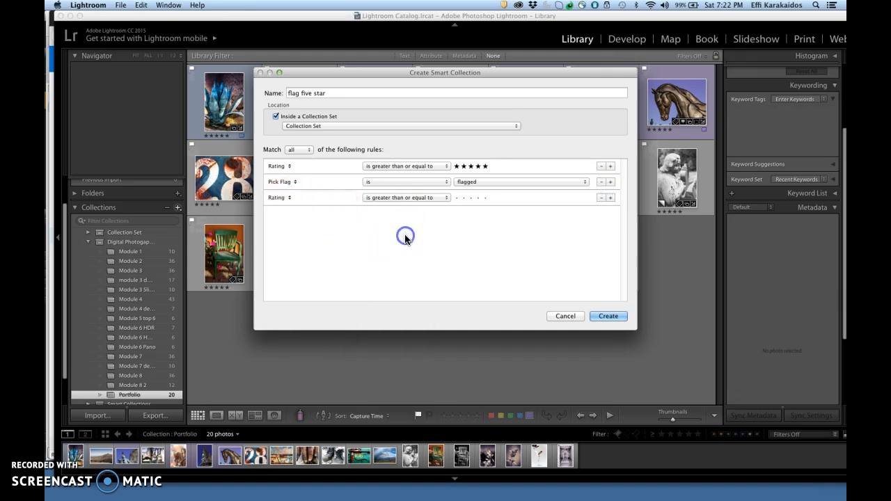
left_click(601, 198)
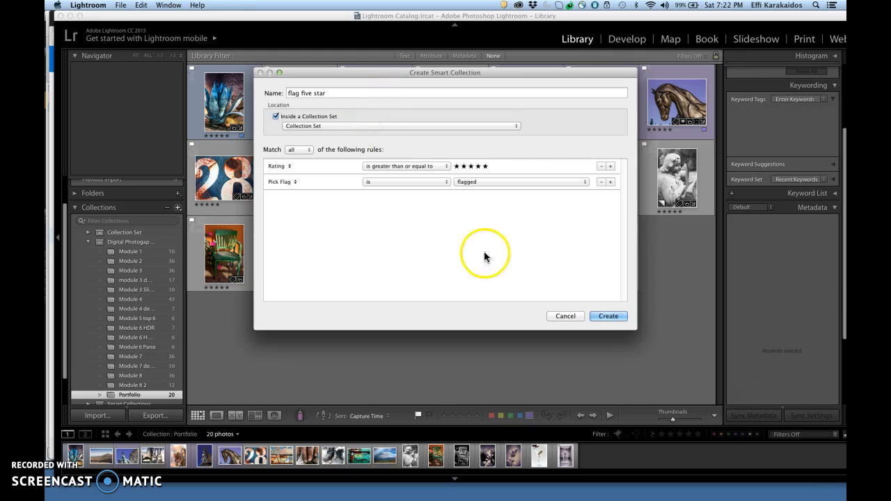
left_click(612, 318)
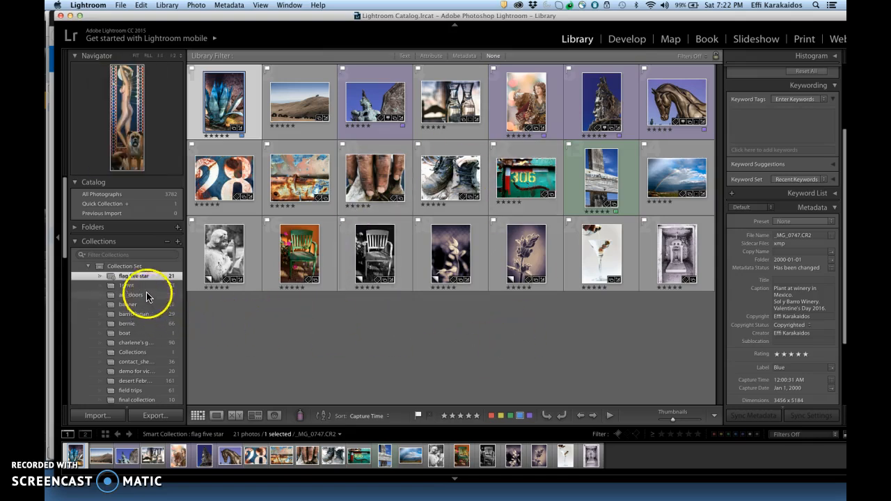
- Open the Digital Photography Workflow set and give the desert landscape photo five stars
left_click_drag(65, 244, 65, 398)
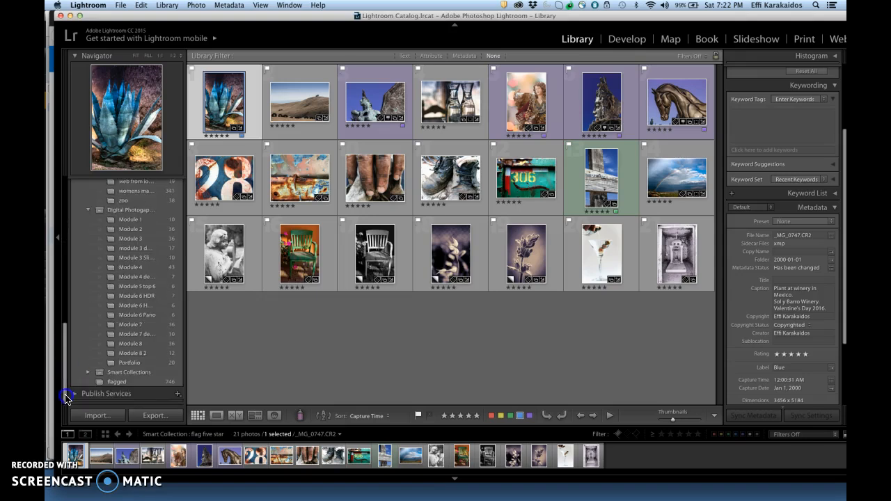
left_click(140, 209)
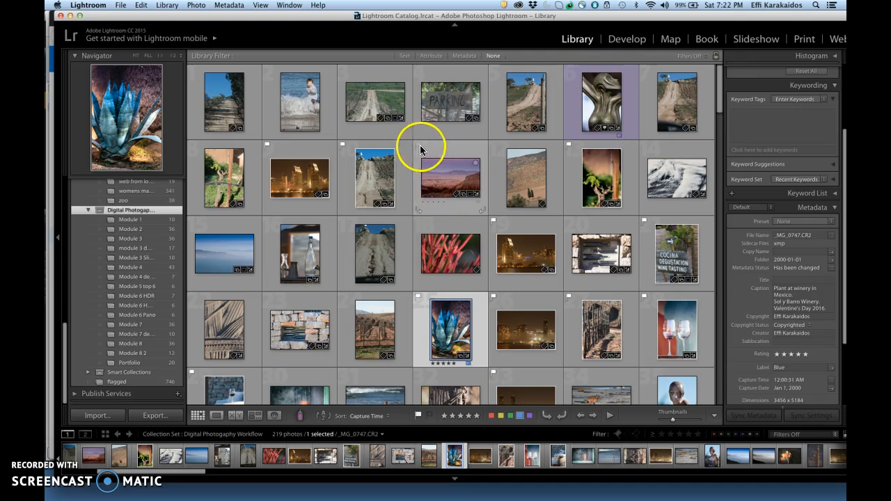
left_click(442, 201)
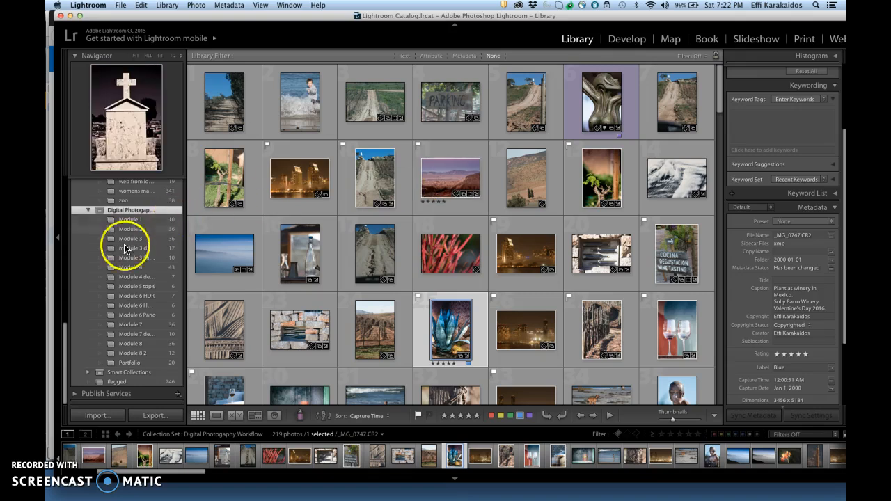
- Open the flag five star smart collection and select the desert landscape photo in it
left_click_drag(66, 324, 59, 175)
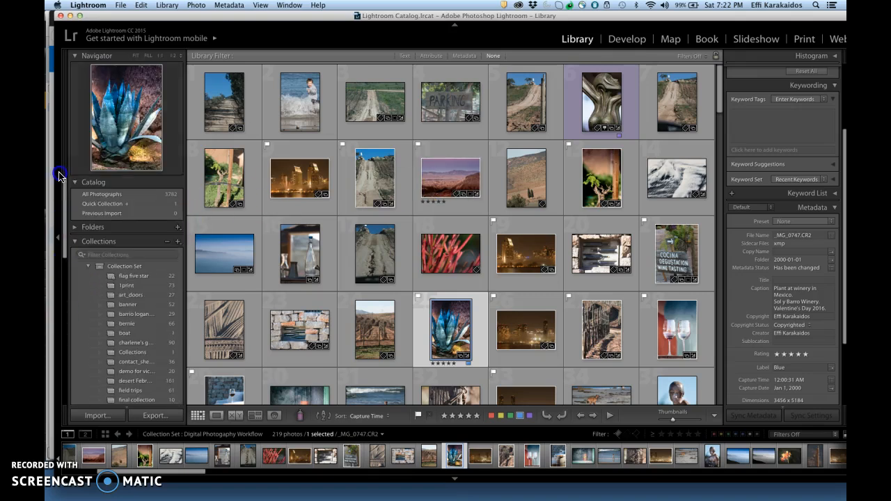
left_click(135, 276)
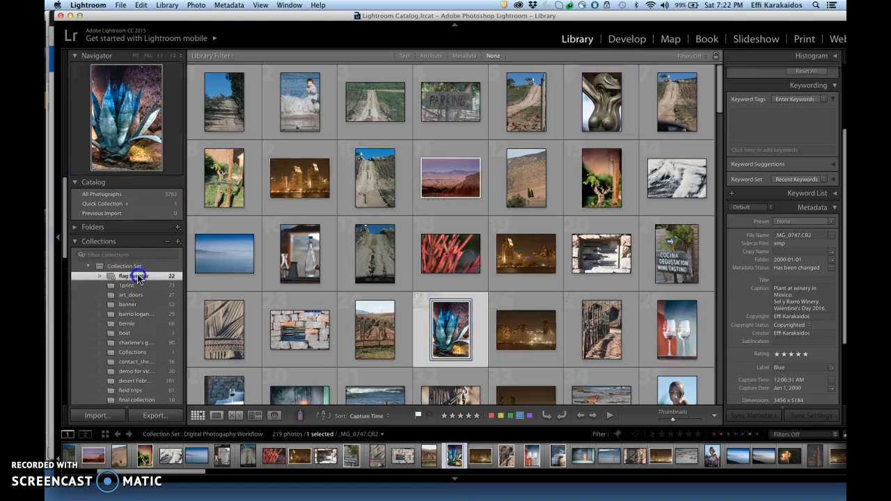
left_click(139, 277)
left_click(223, 97)
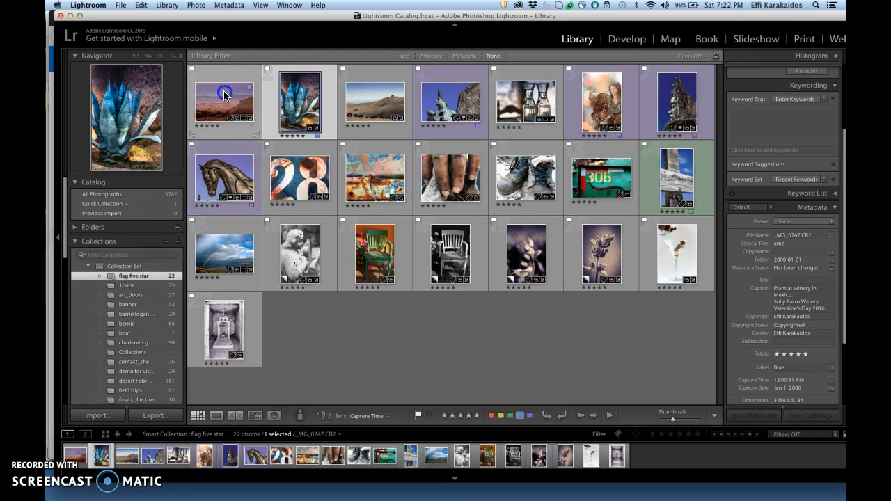
- Open the Portfolio collection and clear the selection
left_click(390, 424)
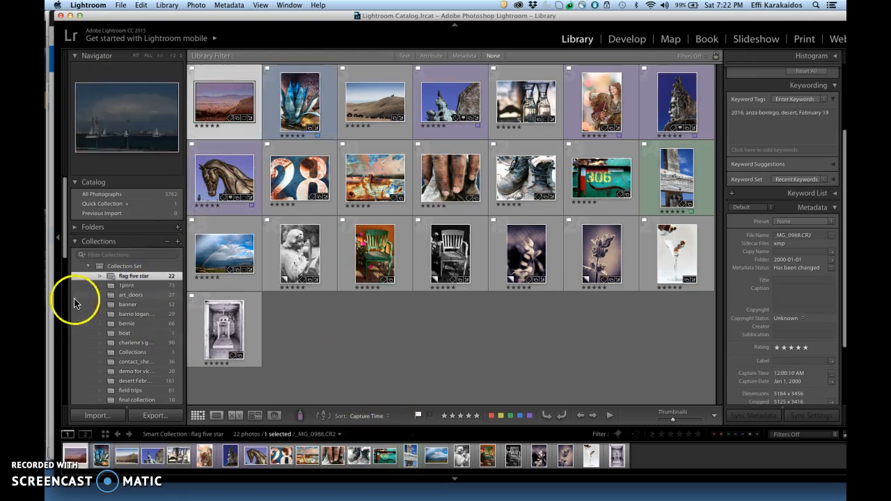
left_click_drag(63, 244, 69, 399)
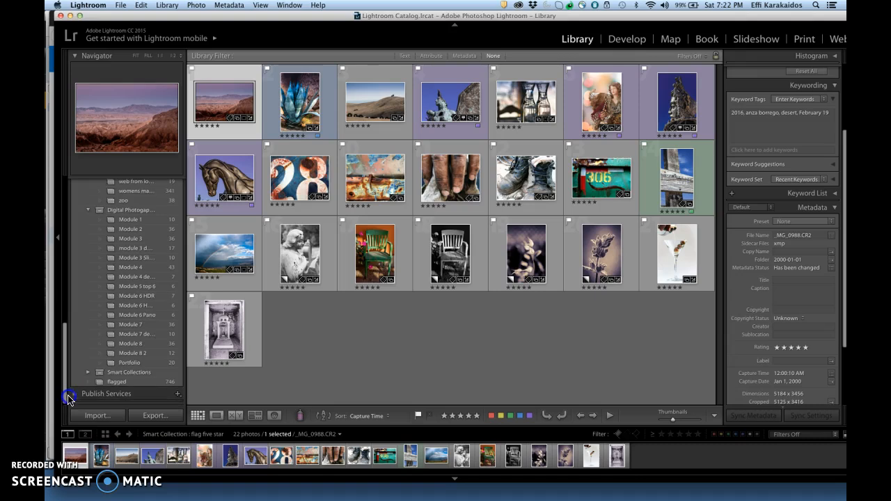
left_click(153, 362)
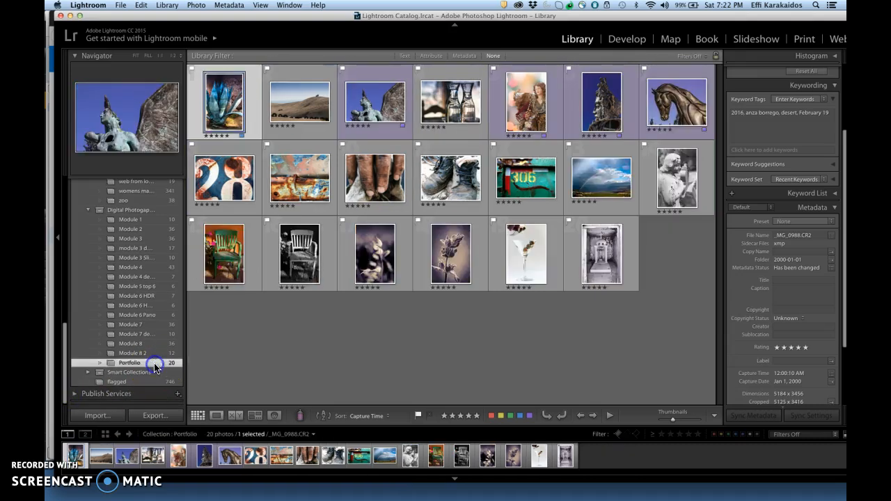
left_click(376, 348)
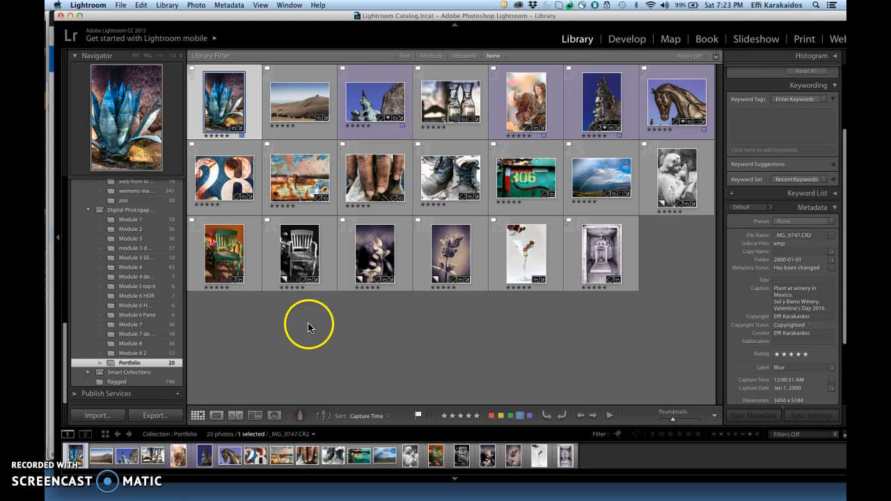
- Remove the green chair photo from the Portfolio collection
left_click(298, 260)
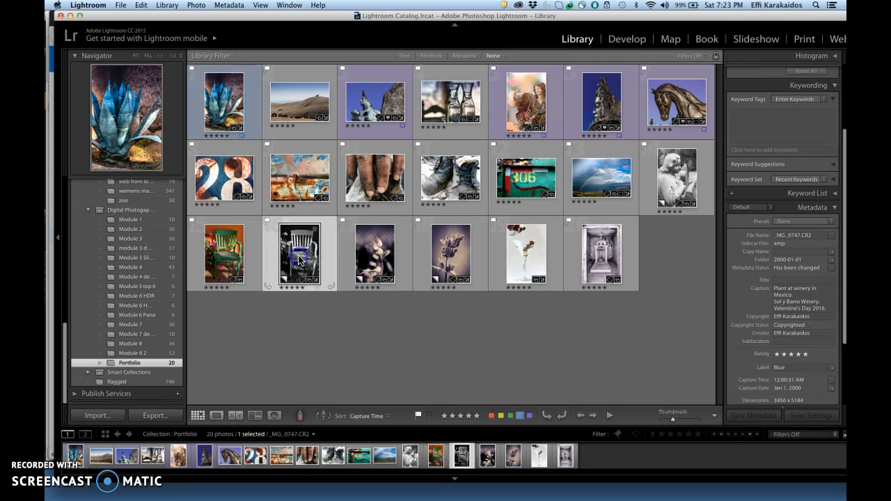
left_click(234, 268)
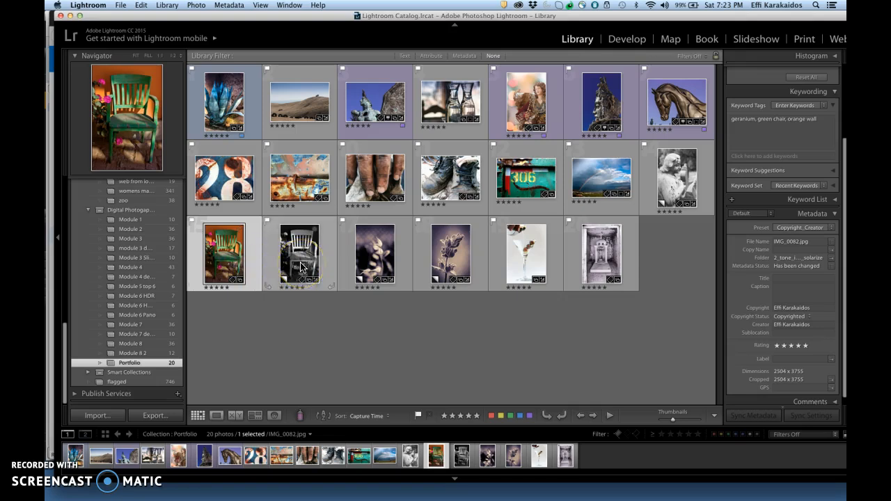
left_click(224, 270)
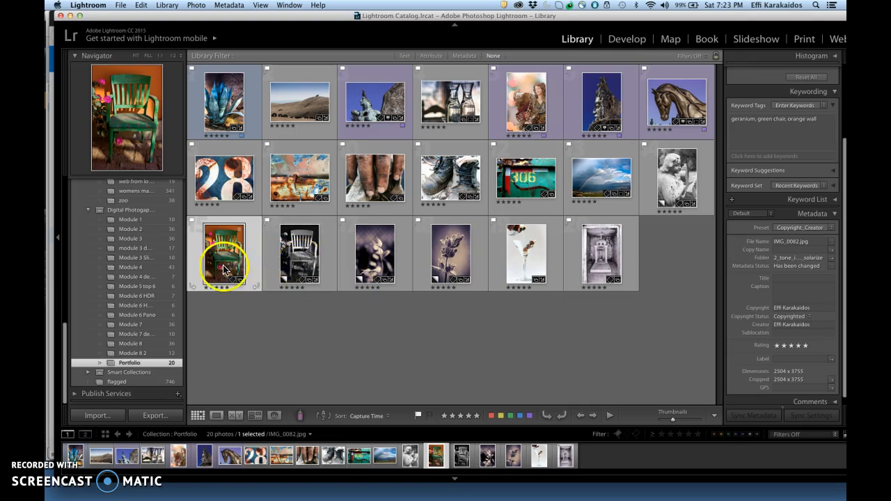
right_click(223, 270)
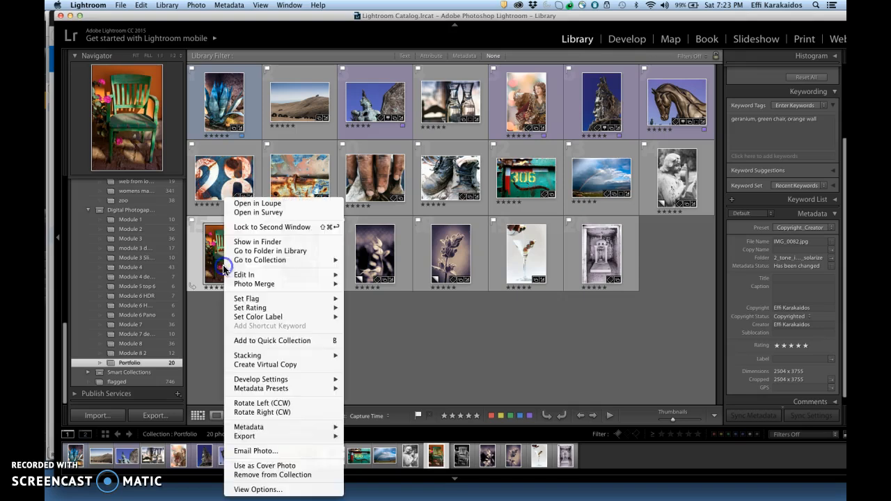
left_click(282, 475)
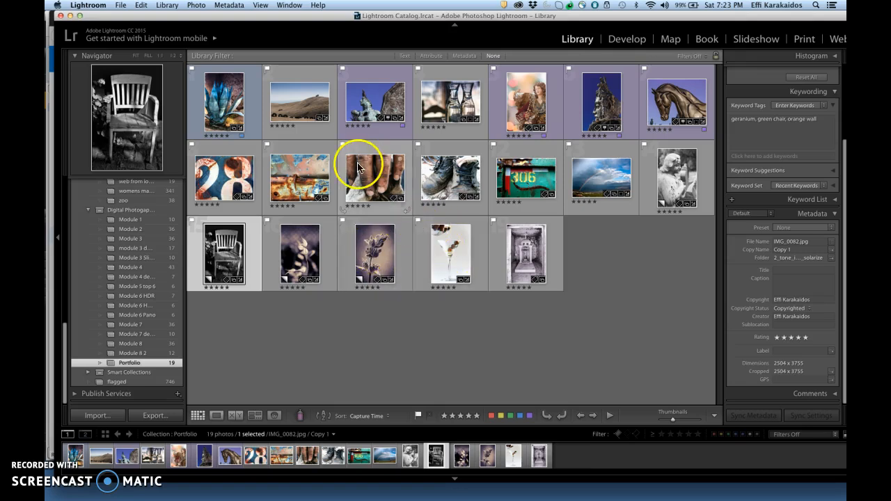
- Remove the hill landscape photo and the bronze head sculpture photo from Portfolio
left_click(298, 112)
right_click(297, 112)
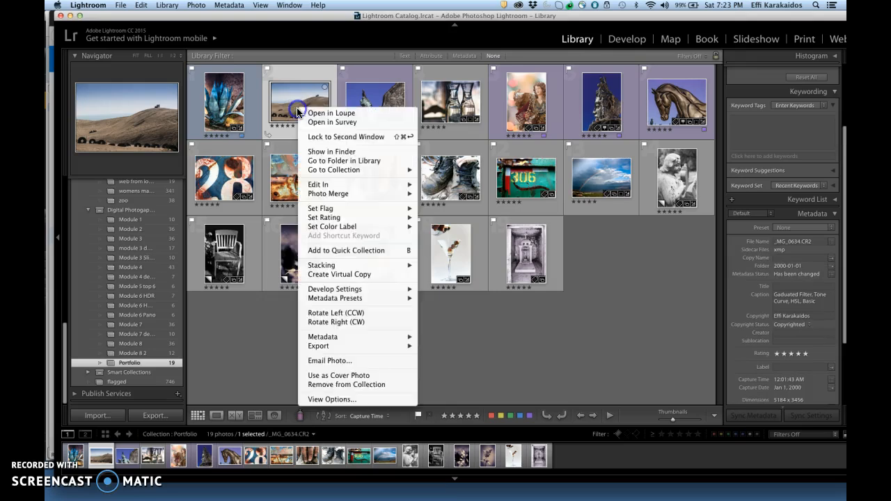
left_click(360, 384)
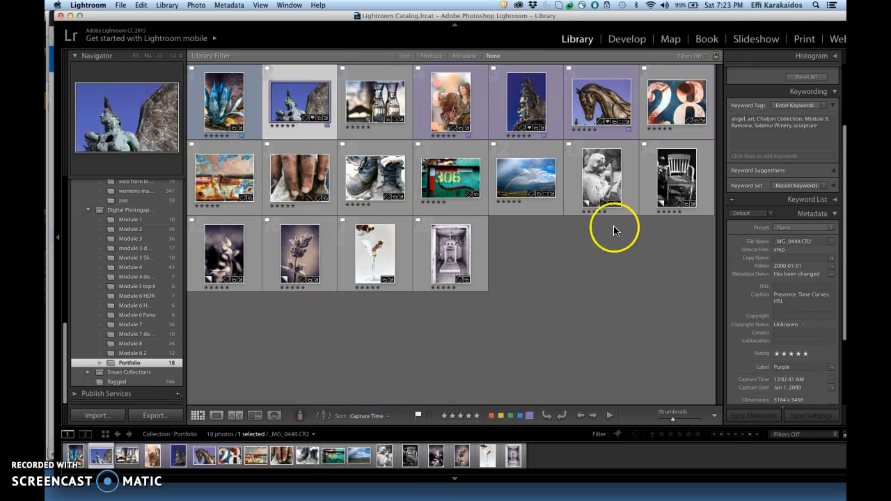
left_click(532, 115)
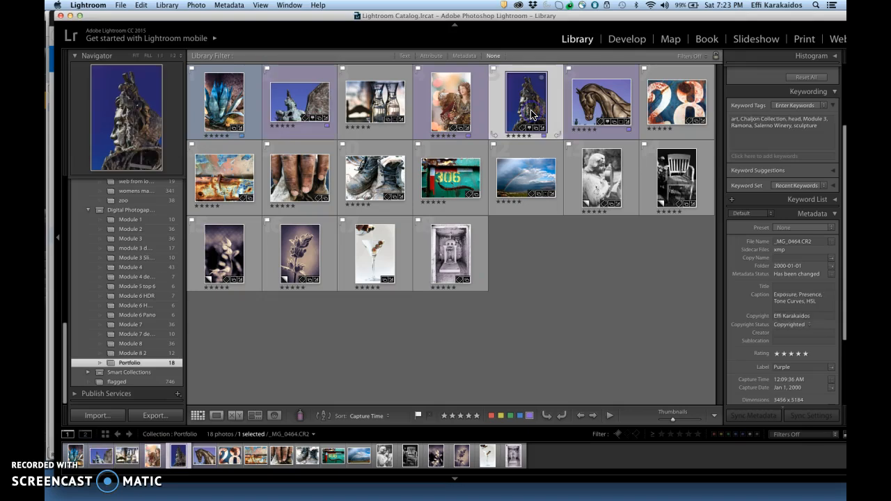
right_click(532, 115)
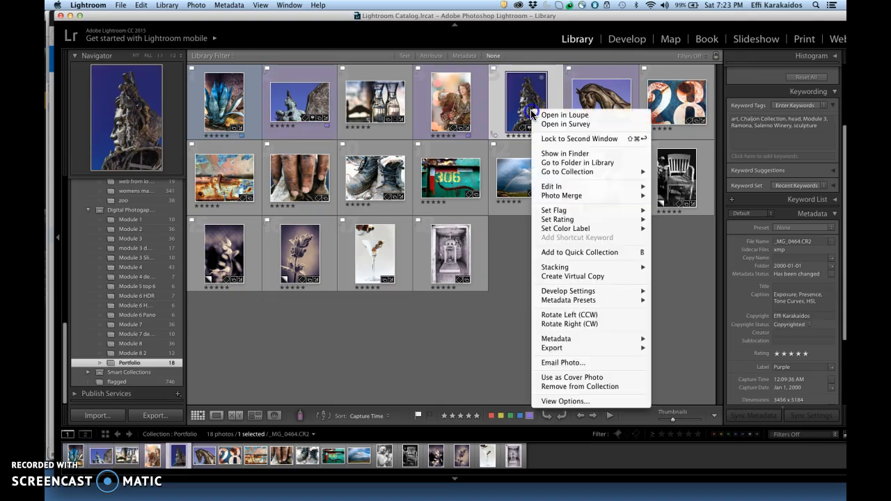
left_click(607, 387)
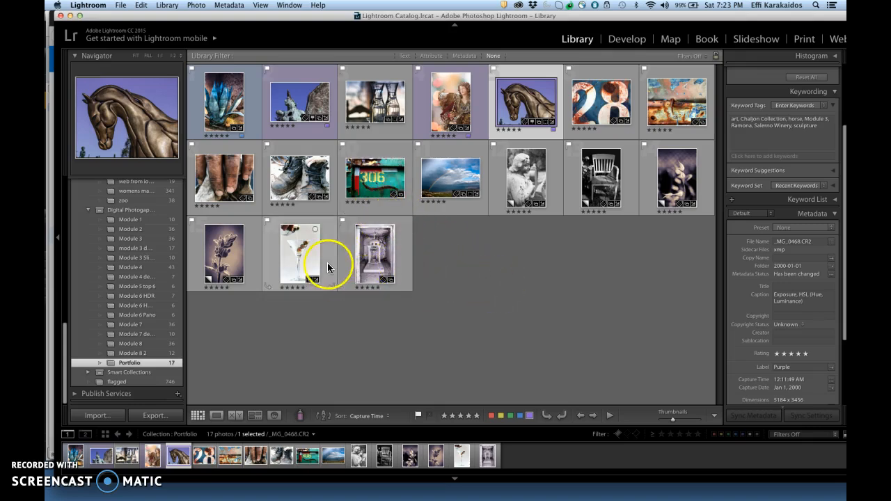
- Remove the martini glass photo and the horse sculpture photo from Portfolio, then deselect
left_click(295, 265)
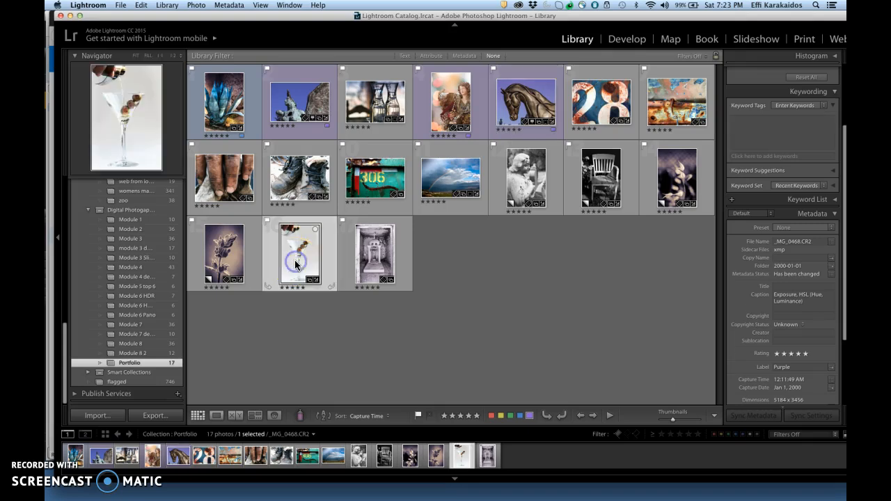
right_click(295, 265)
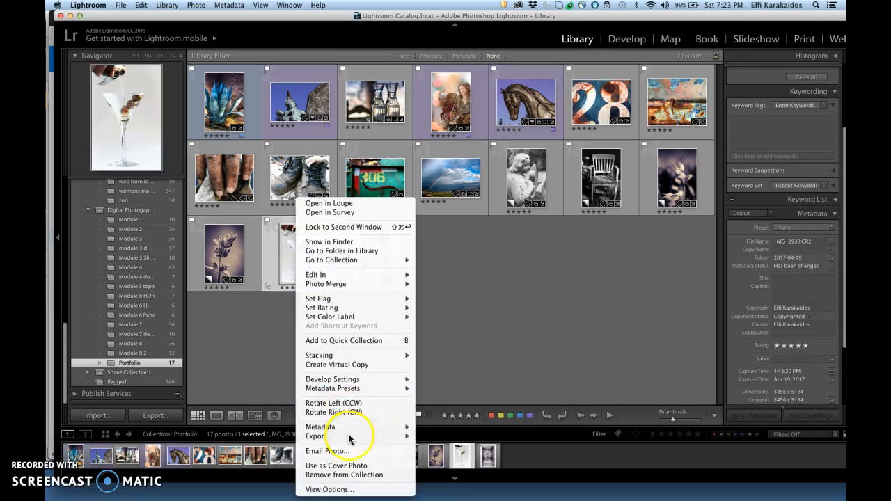
left_click(364, 476)
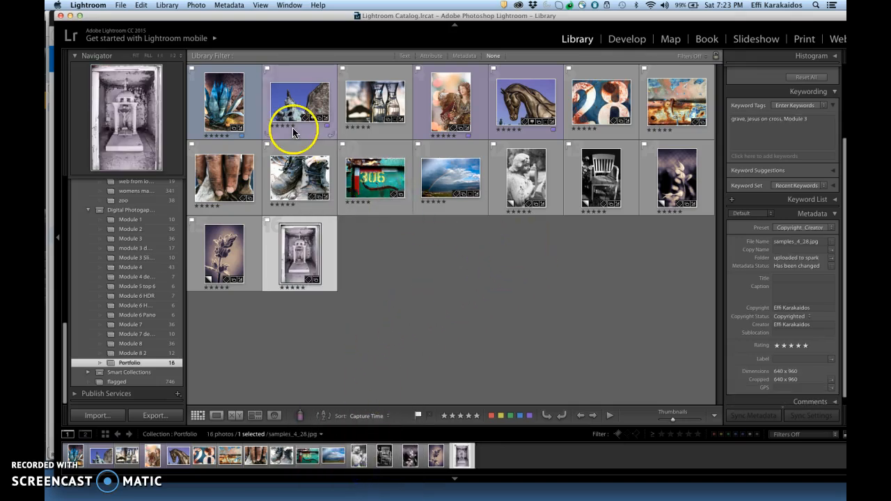
left_click(524, 111)
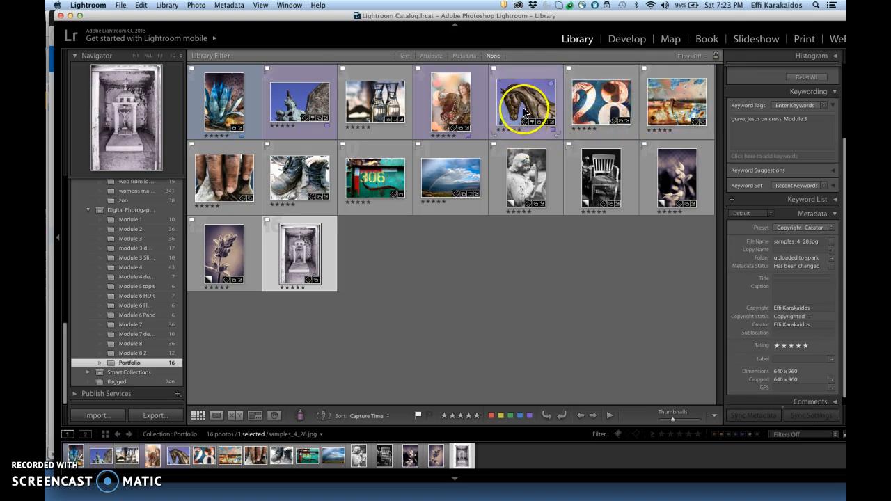
right_click(523, 112)
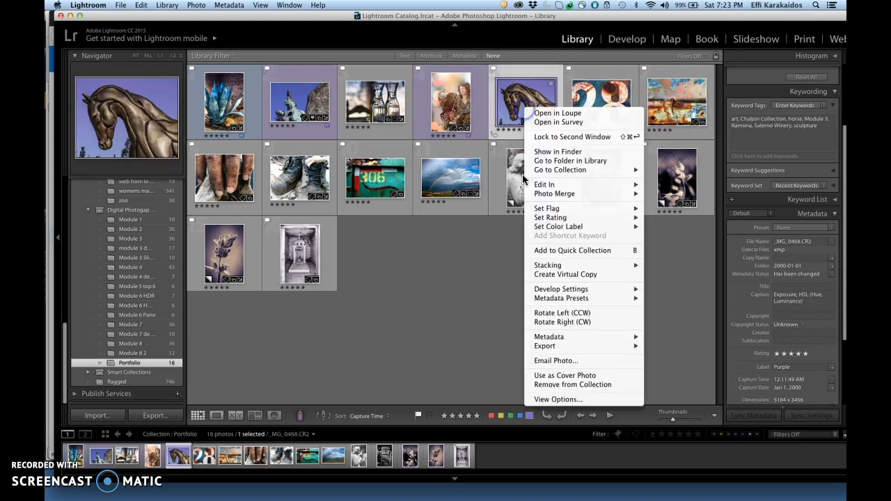
left_click(585, 384)
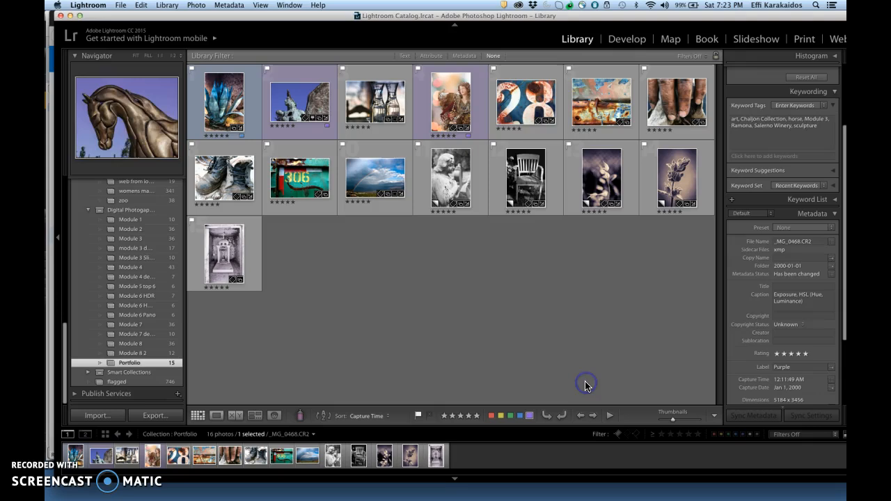
left_click(497, 349)
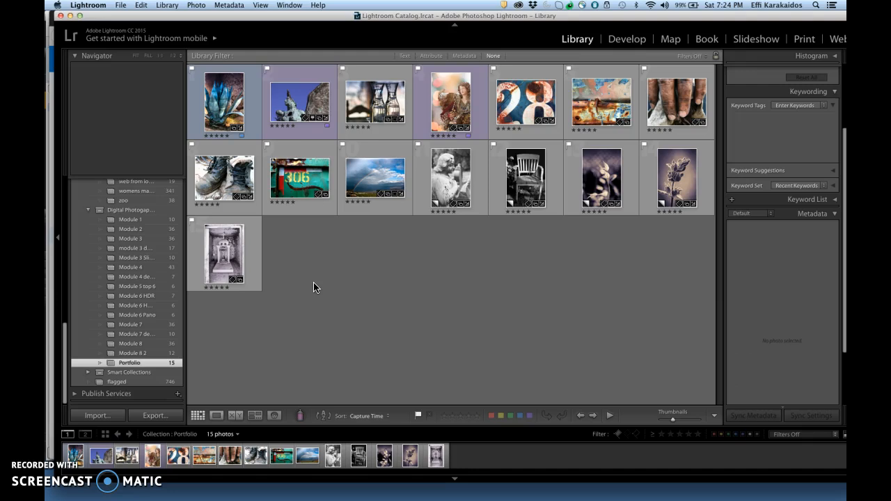
left_click(429, 308)
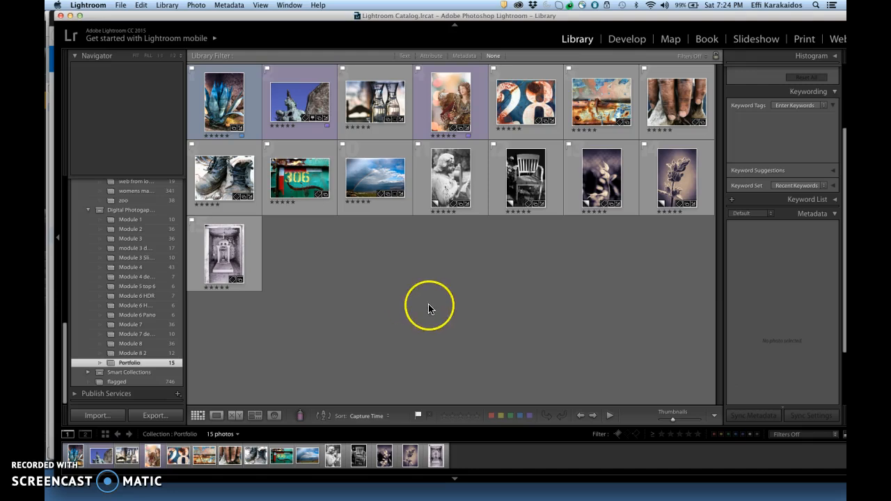